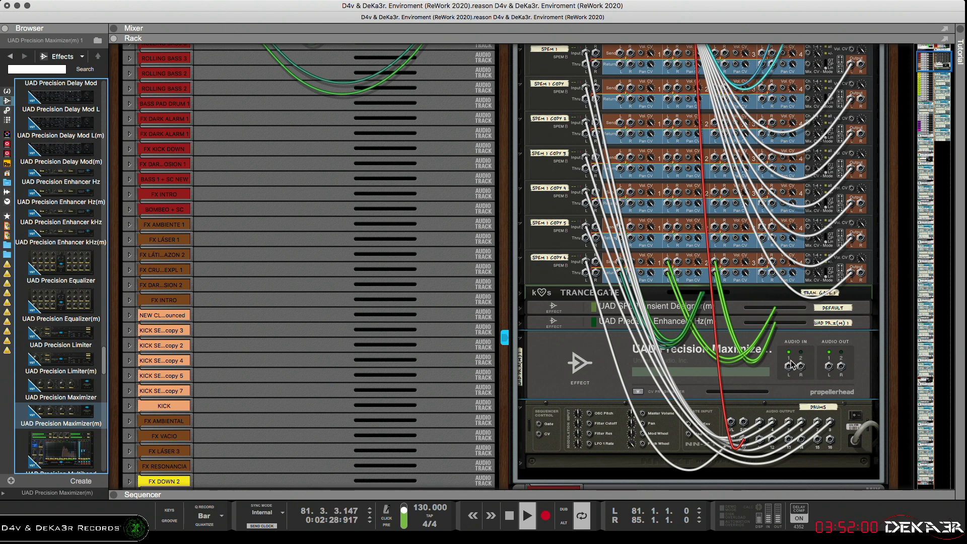
# Step: Patch the UAD Precision Maximizer's audio input and output into channel 4 of the SPEM 1 copy 6 mixer unit
pyautogui.moveTo(789, 367); pyautogui.dragTo(779, 394)
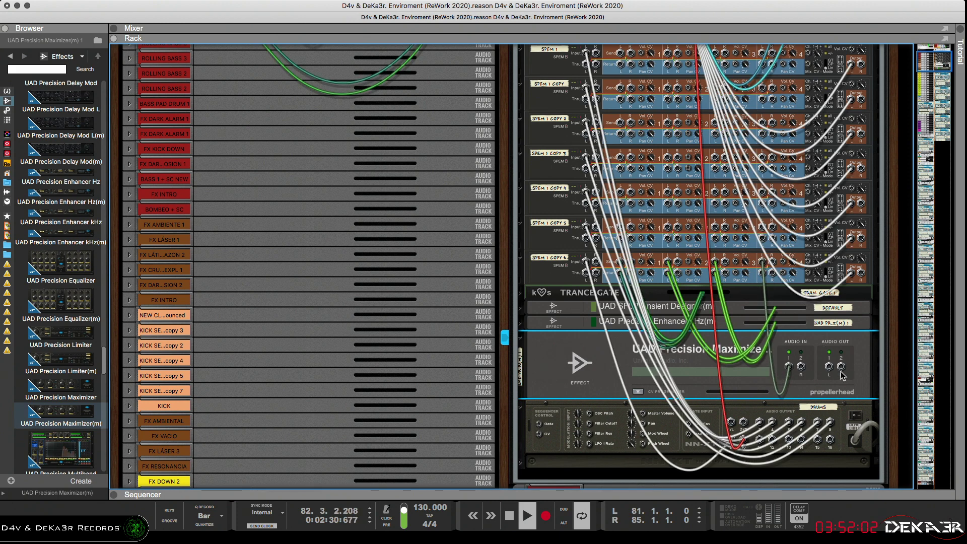
pyautogui.moveTo(821, 358); pyautogui.dragTo(769, 285)
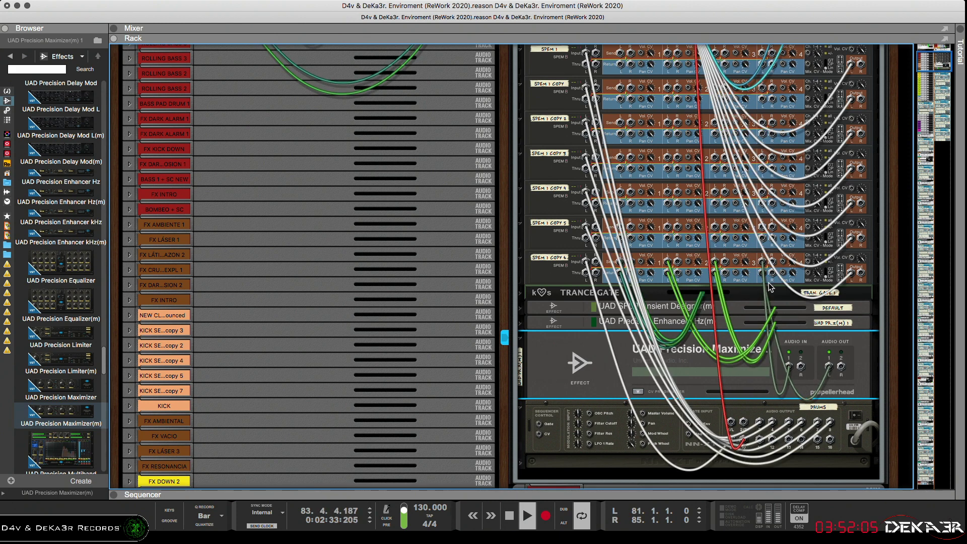
pyautogui.press('Tab')
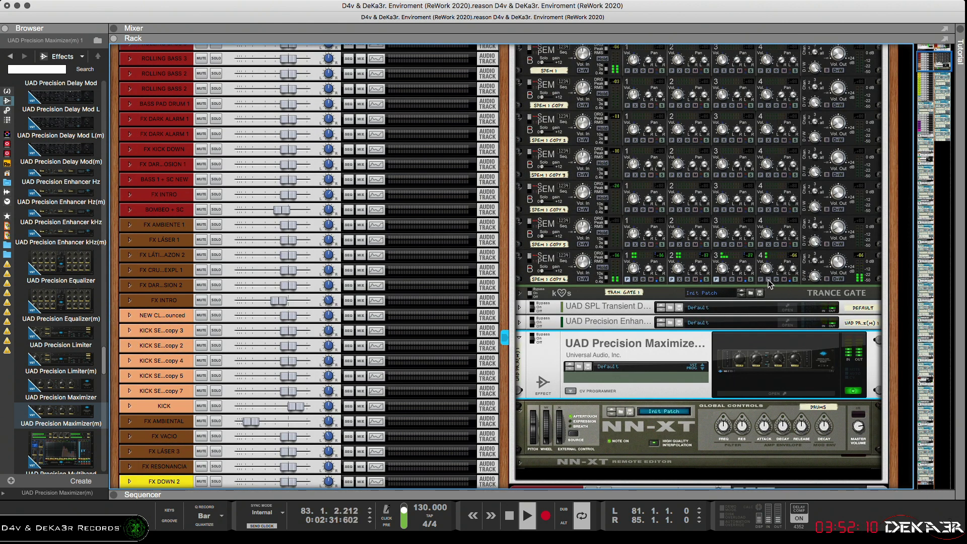
pyautogui.click(770, 275)
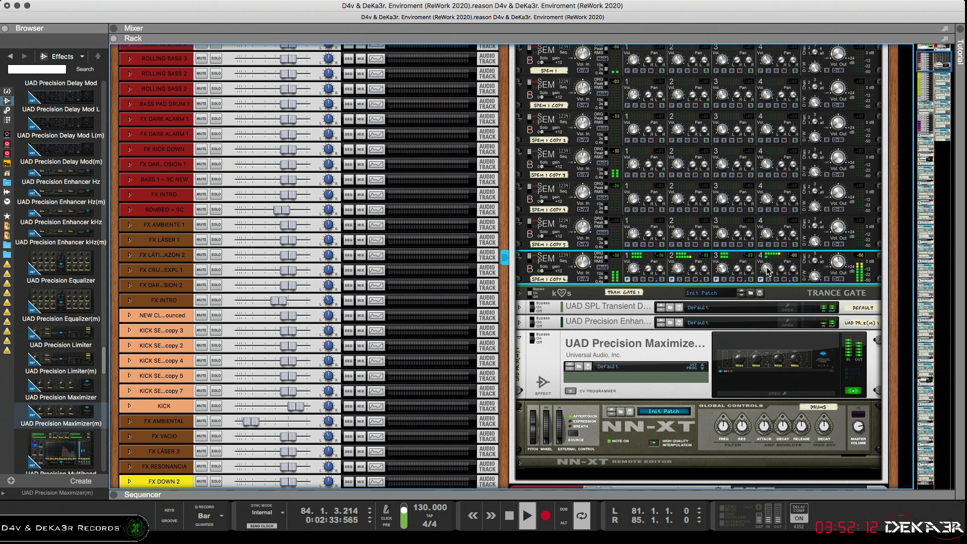
# Step: Open the Precision Maximizer, set its Shape to 22.50% and switch its Bands mode
pyautogui.click(776, 393)
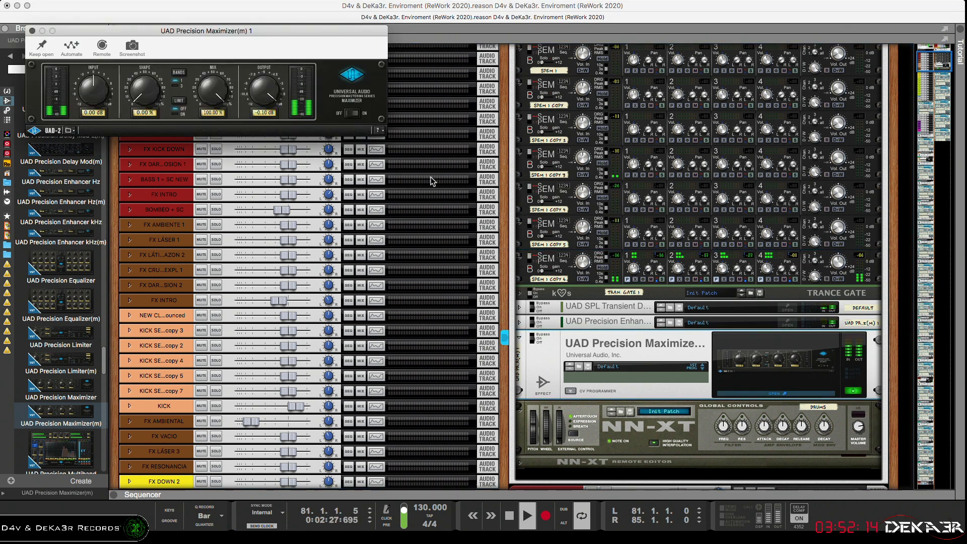
pyautogui.moveTo(320, 32); pyautogui.dragTo(513, 257)
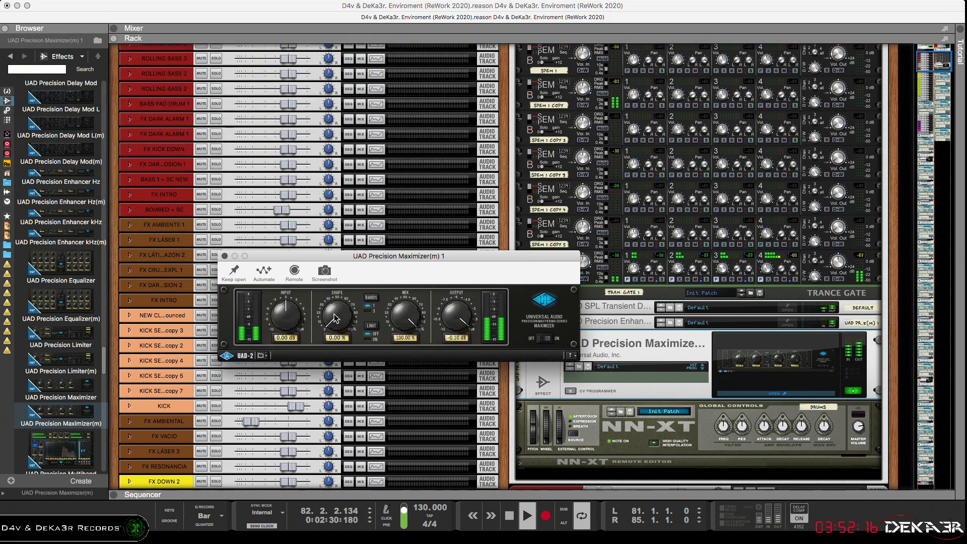
pyautogui.moveTo(335, 318)
pyautogui.mouseDown()
pyautogui.moveTo(347, 268)
pyautogui.moveTo(342, 303)
pyautogui.mouseUp()
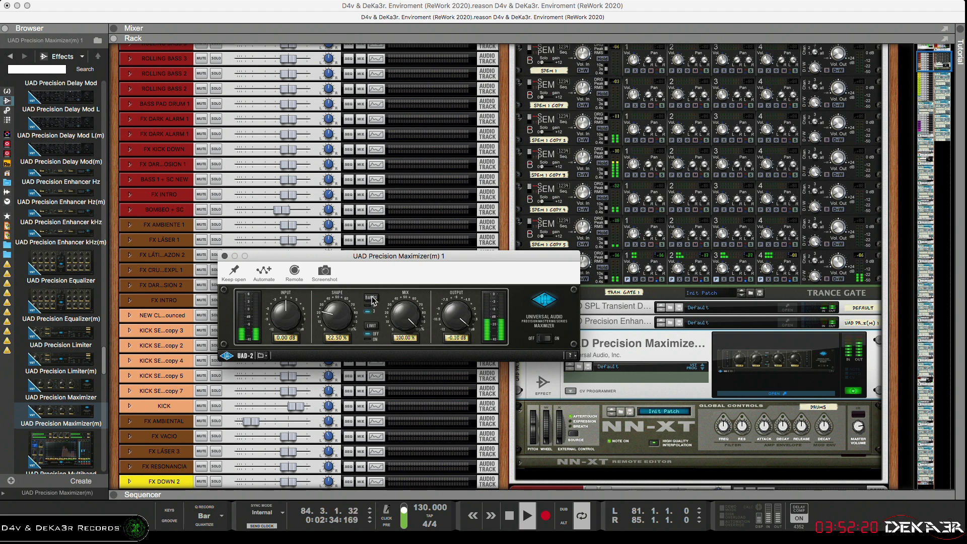
pyautogui.click(372, 332)
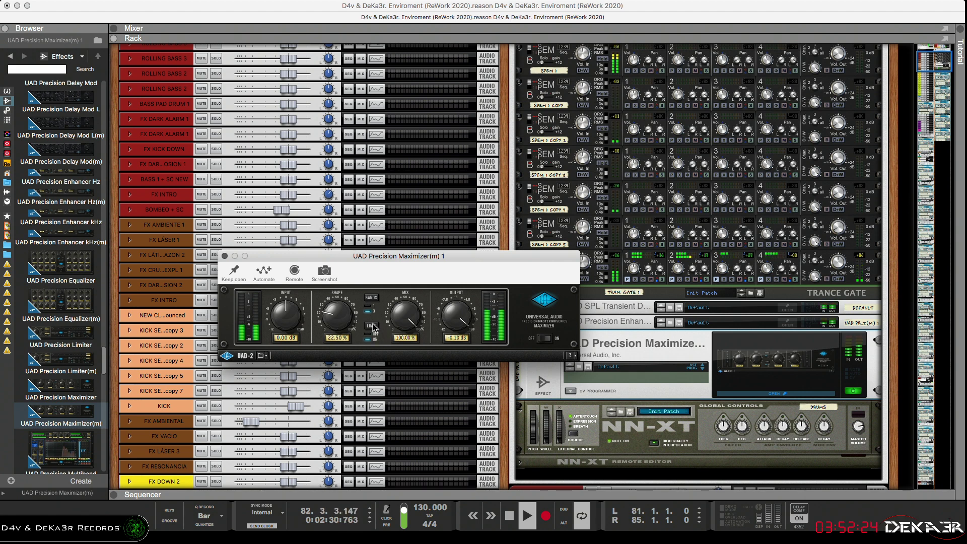
pyautogui.click(371, 301)
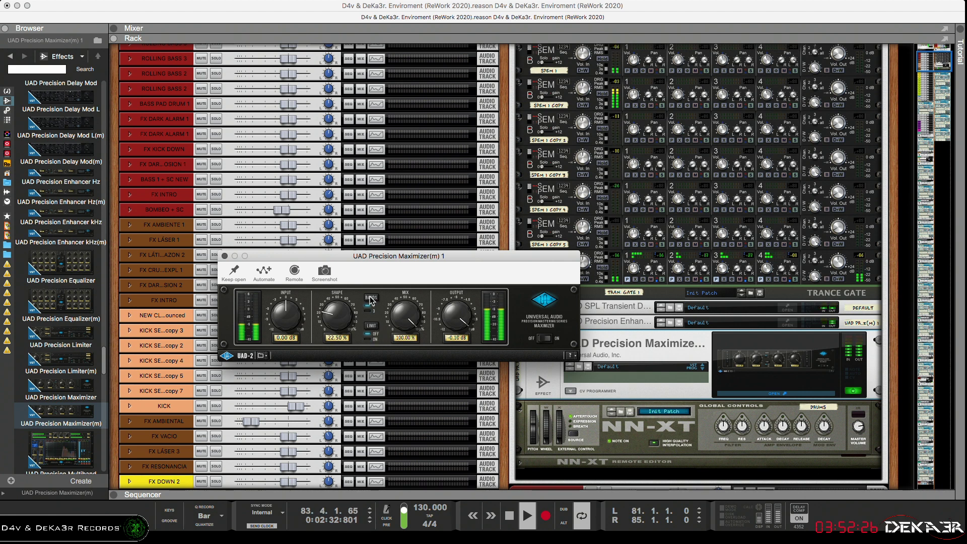
# Step: Set the Maximizer's Mix to 44.50% and fine-tune its Input to about 1.44 dB, closing its window
pyautogui.moveTo(407, 318); pyautogui.dragTo(403, 371)
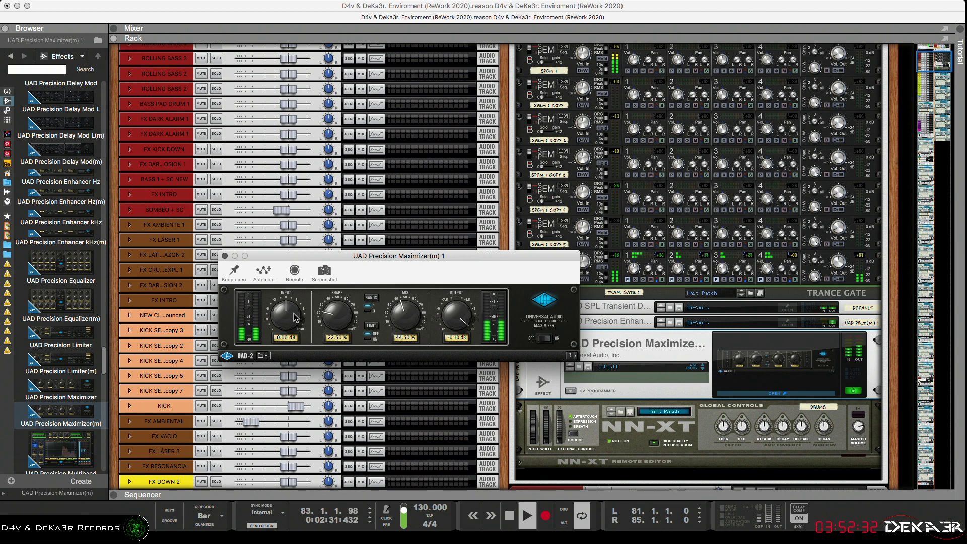
pyautogui.moveTo(295, 313)
pyautogui.mouseDown()
pyautogui.moveTo(296, 301)
pyautogui.moveTo(296, 315)
pyautogui.mouseUp()
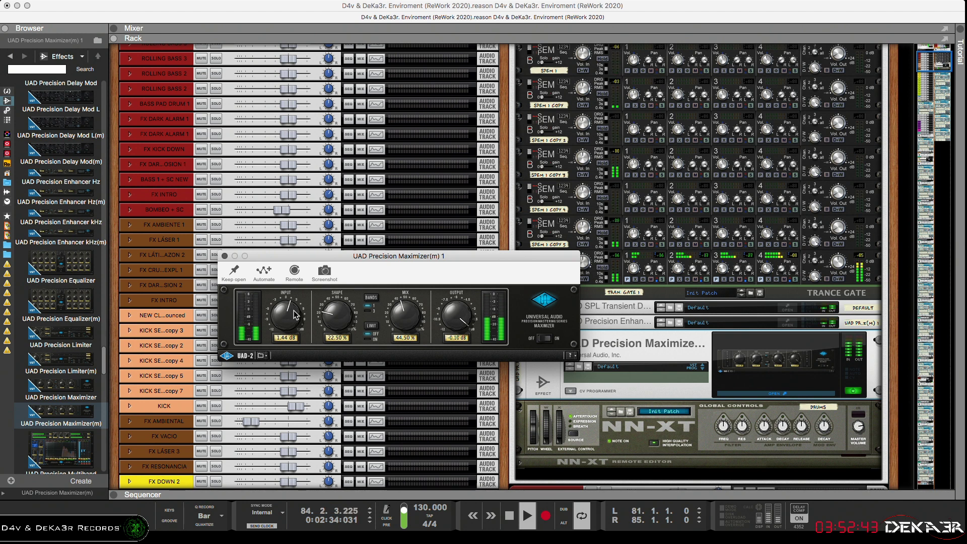
pyautogui.moveTo(296, 314); pyautogui.dragTo(296, 317)
pyautogui.click(225, 256)
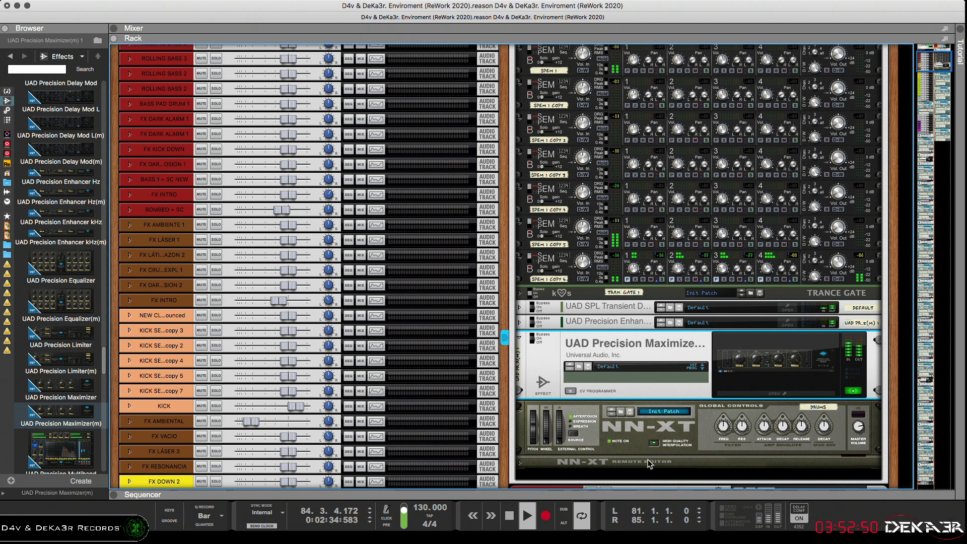
# Step: Set the output volume of SPEM 1 and SPEM 1 copy to 0.00 dB and fold the Precision Maximizer device
pyautogui.scroll(3, 642, 302)
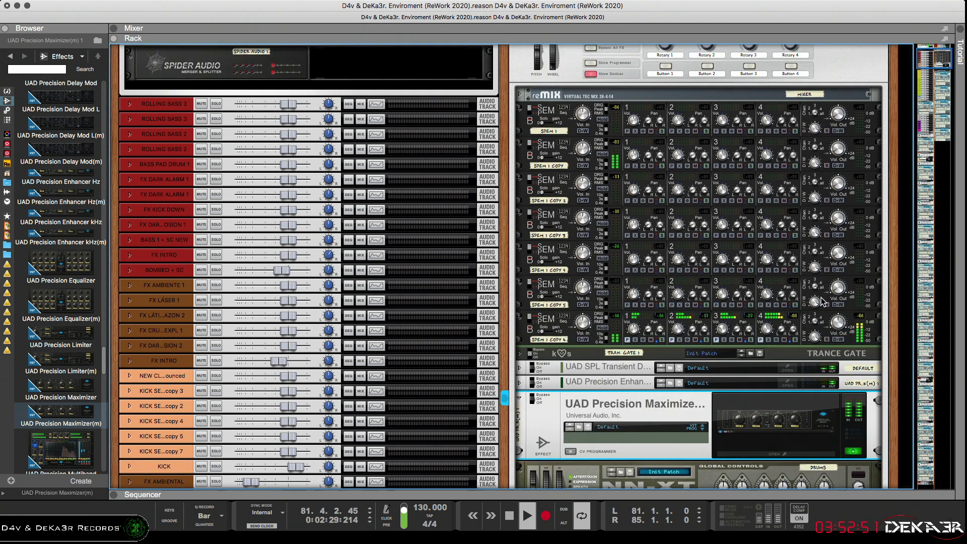
pyautogui.click(841, 105)
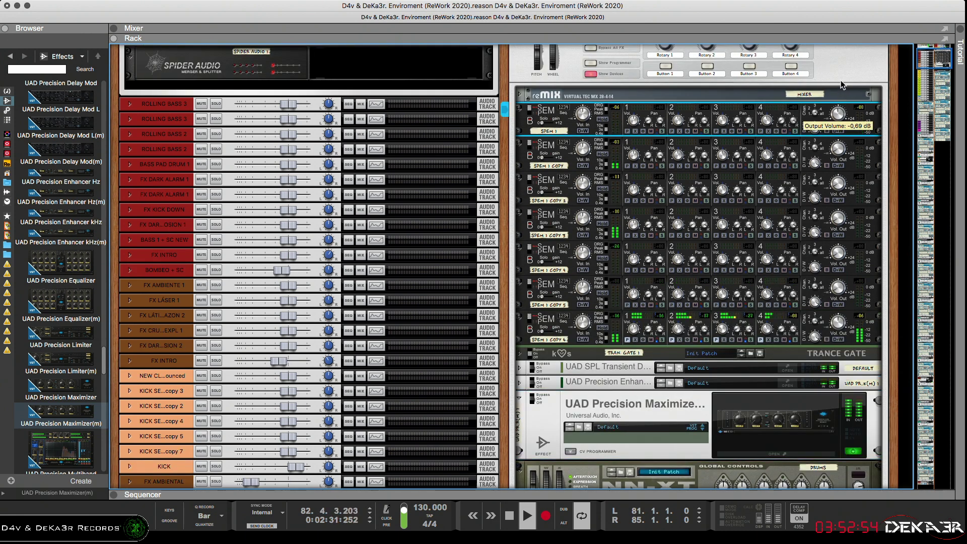
pyautogui.moveTo(838, 148); pyautogui.dragTo(838, 154)
pyautogui.keyDown('super'); pyautogui.click(838, 147); pyautogui.keyUp('super')
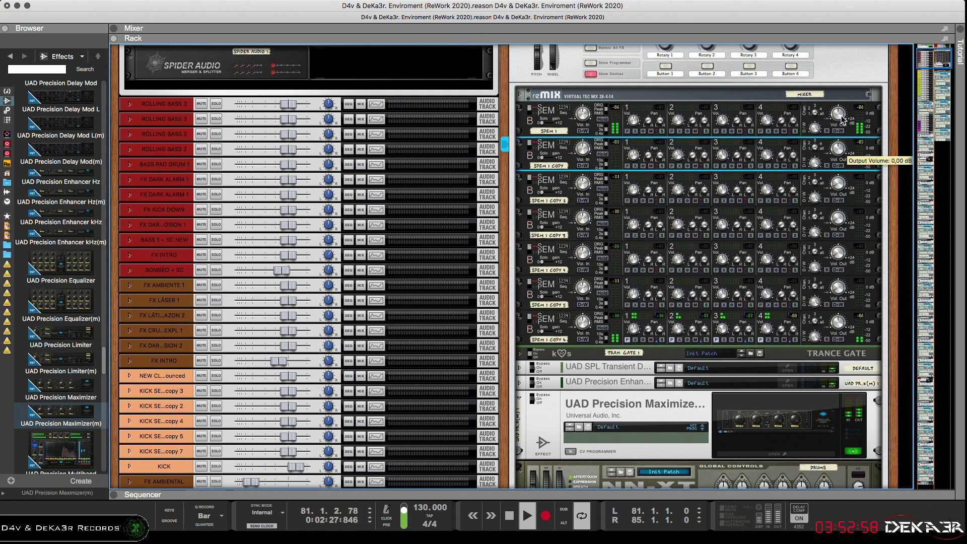
pyautogui.press('Up')
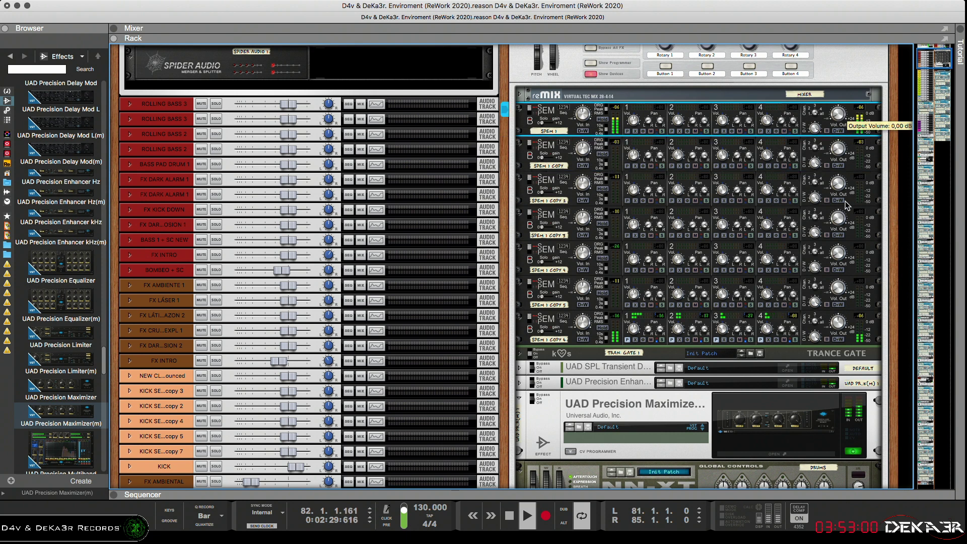
pyautogui.click(519, 398)
# Step: Enlarge the sequencer and move the DNB INIT four-bar, eight-bar and two-bar clips to bars 145, 137 and 133
pyautogui.moveTo(507, 491); pyautogui.dragTo(508, 145)
pyautogui.scroll(2, 433, 332)
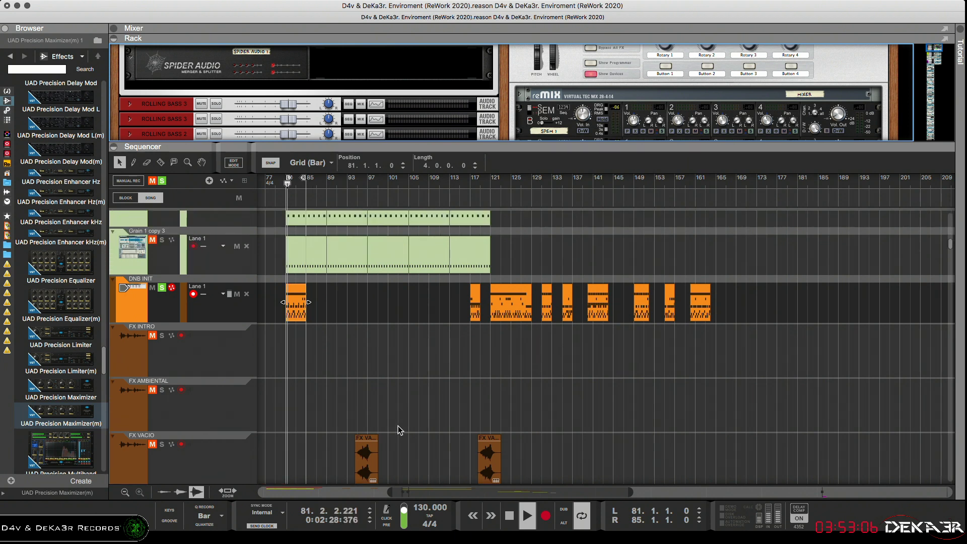
pyautogui.moveTo(630, 490); pyautogui.dragTo(496, 490)
pyautogui.scroll(2, 506, 405)
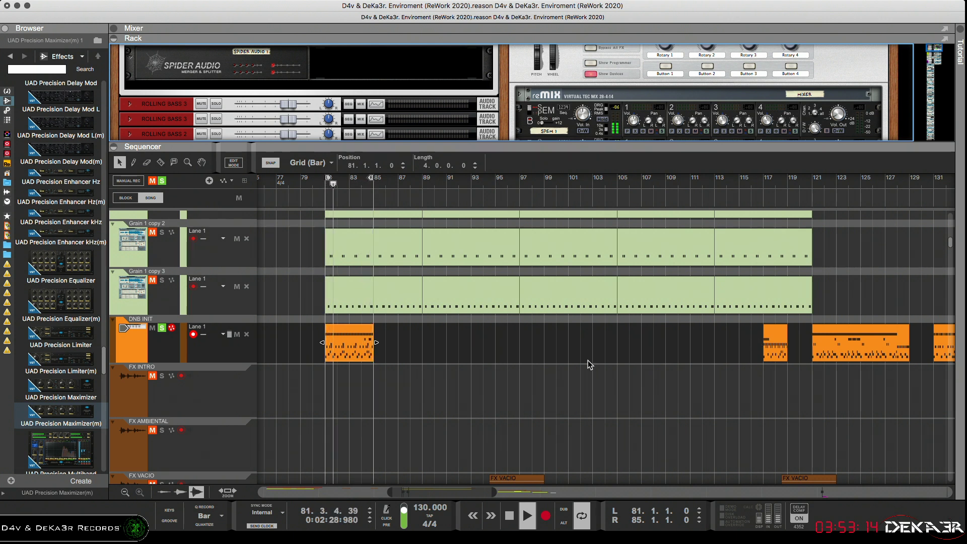
pyautogui.moveTo(495, 489); pyautogui.dragTo(612, 491)
pyautogui.moveTo(638, 350); pyautogui.dragTo(667, 350)
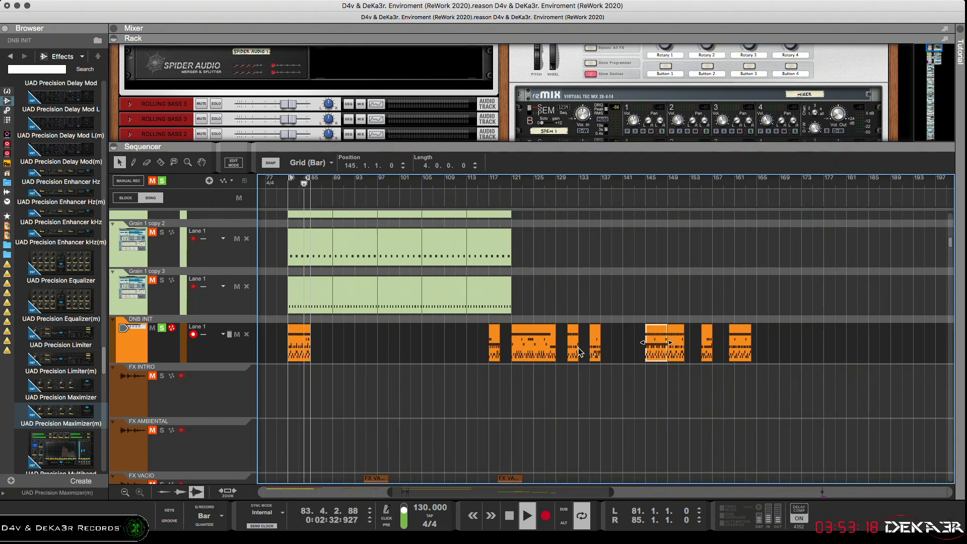
pyautogui.moveTo(551, 346); pyautogui.dragTo(639, 347)
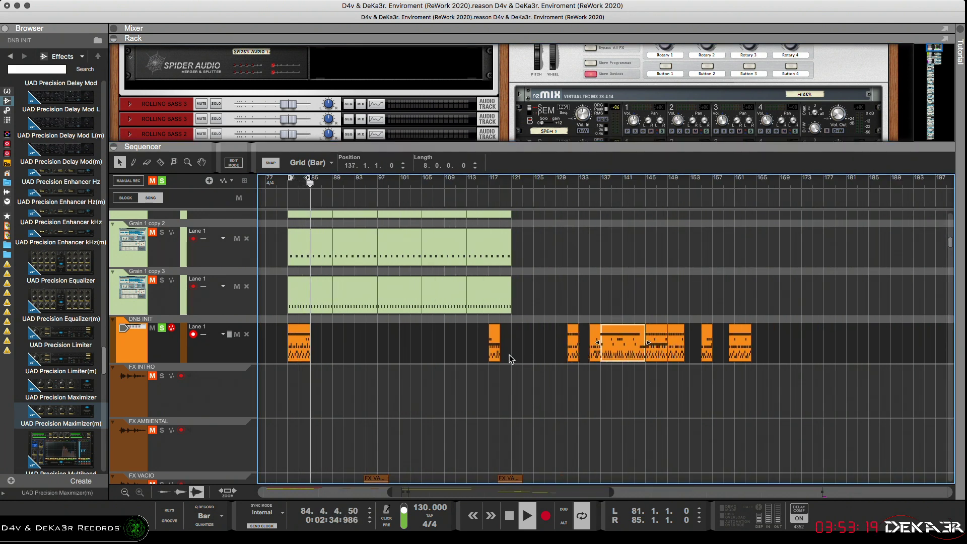
pyautogui.press('space')
pyautogui.moveTo(492, 355); pyautogui.dragTo(583, 353)
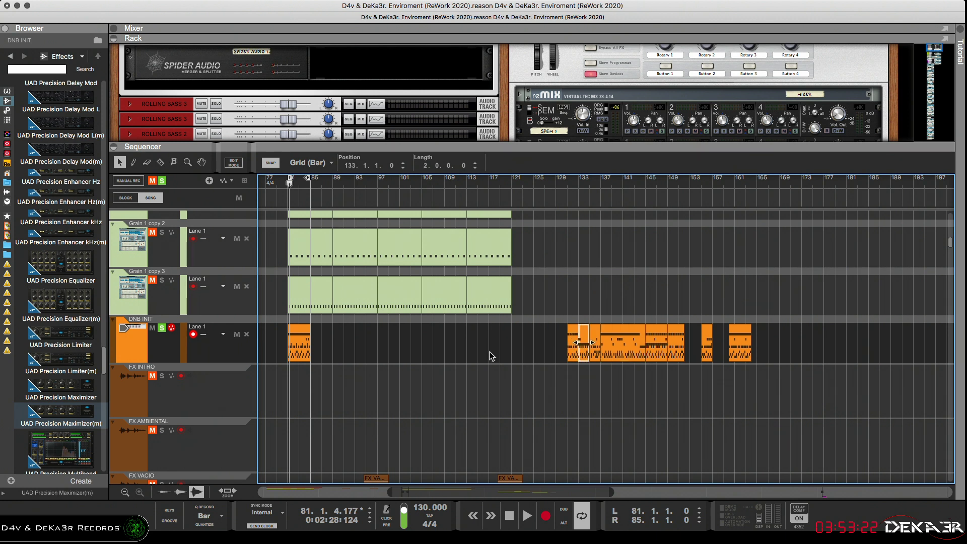
# Step: Duplicate the four-bar DNB INIT clip at bar 81 repeatedly until the copies reach bar 121
pyautogui.click(301, 352)
pyautogui.press('super+d')
pyautogui.press('super+d')
pyautogui.press('super+d')
pyautogui.press('super+d')
pyautogui.press('super+d')
pyautogui.press('super+d')
pyautogui.press('super+d')
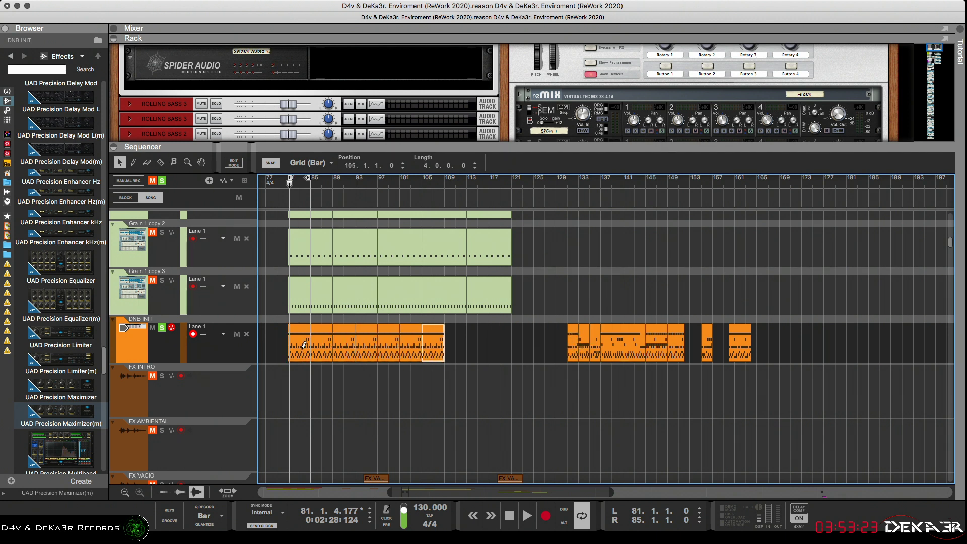
pyautogui.press('super+d')
pyautogui.press('super+d')
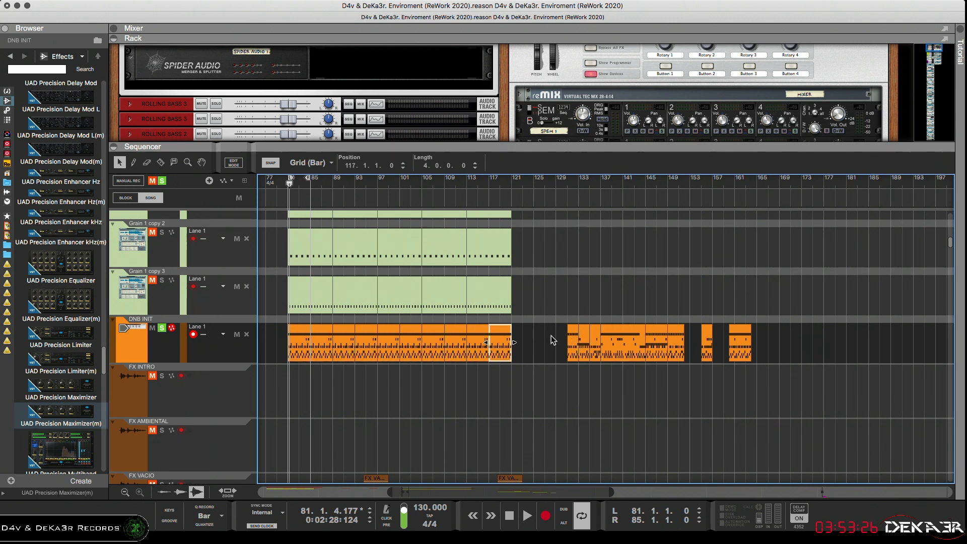
# Step: Delete the DNB INIT copies from bar 97 to bar 121 and close the gaps before the last two clips, ending with one at bar 154
pyautogui.moveTo(553, 340); pyautogui.dragTo(385, 357)
pyautogui.press('Delete')
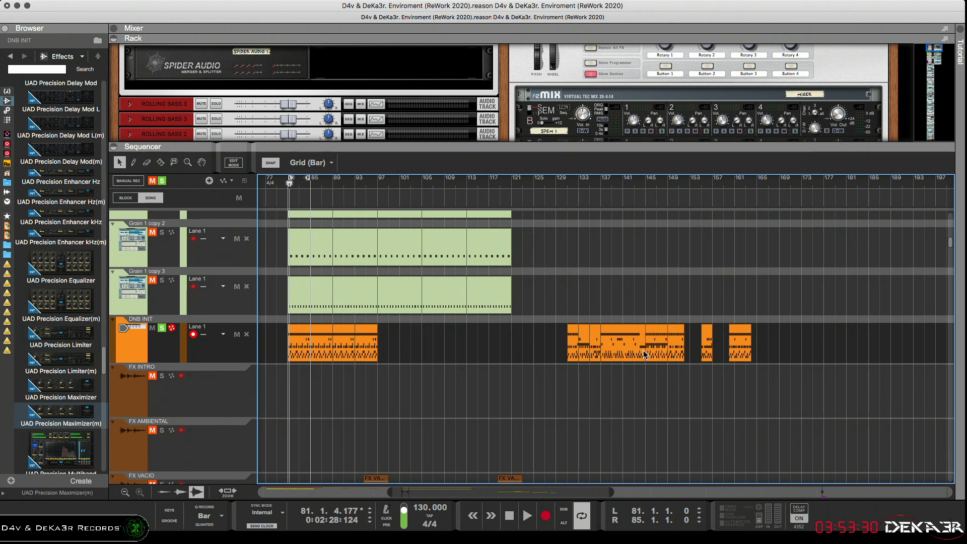
pyautogui.moveTo(707, 347)
pyautogui.mouseDown()
pyautogui.moveTo(690, 351)
pyautogui.moveTo(709, 348)
pyautogui.mouseUp()
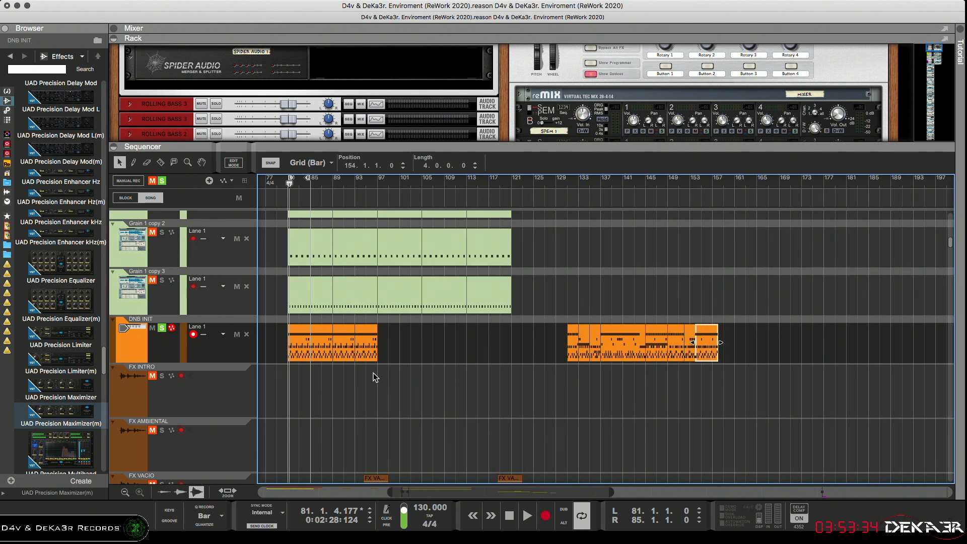
# Step: Go to the DNB INIT track's Combinator in the rack and select it
pyautogui.click(164, 355)
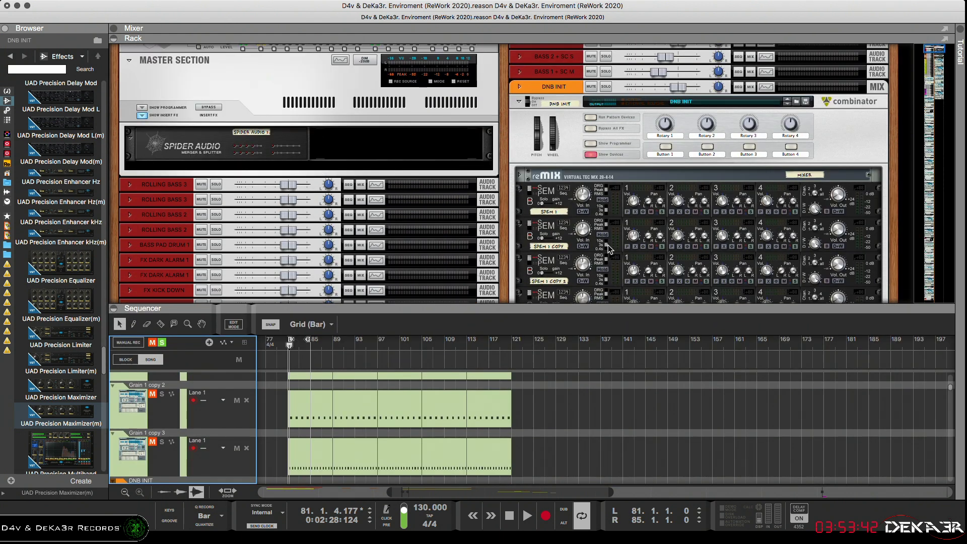
pyautogui.click(806, 102)
pyautogui.click(574, 194)
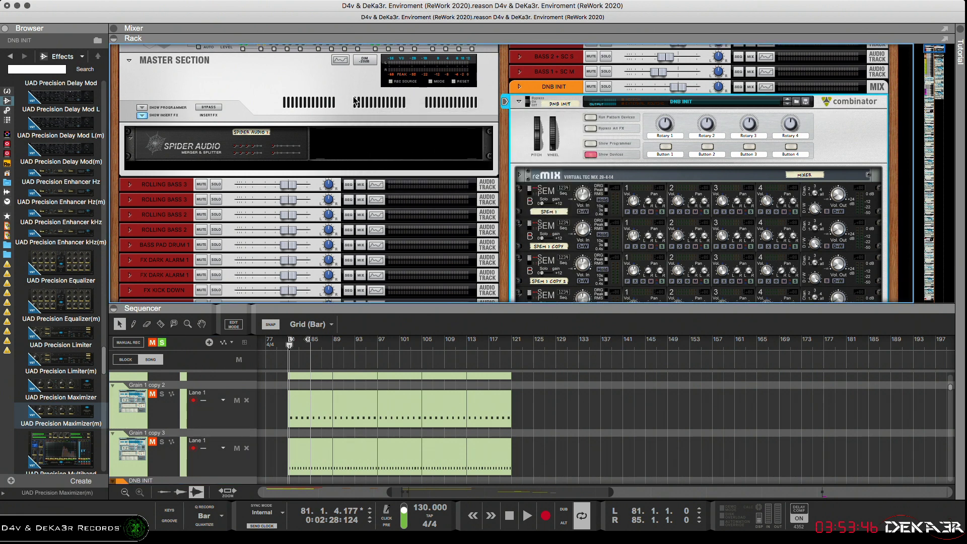
# Step: Open the Song Self-Contain Settings, uncheck all listed sound files and confirm
pyautogui.click(67, 5)
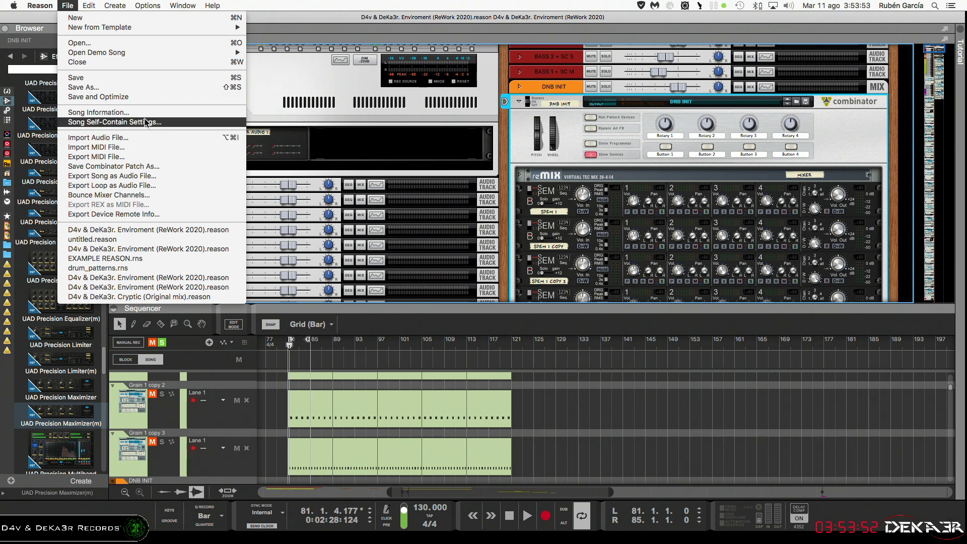
pyautogui.press('Escape')
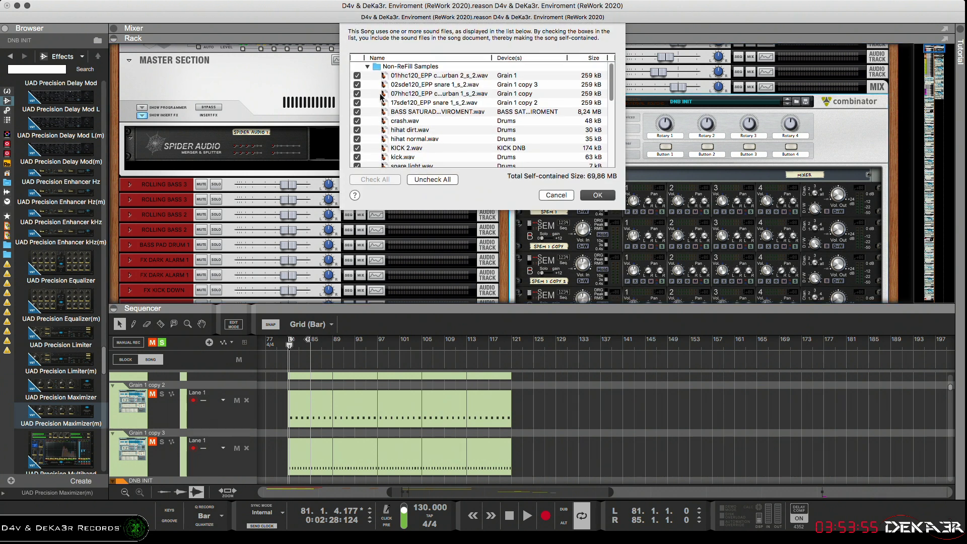
pyautogui.click(415, 180)
pyautogui.click(598, 196)
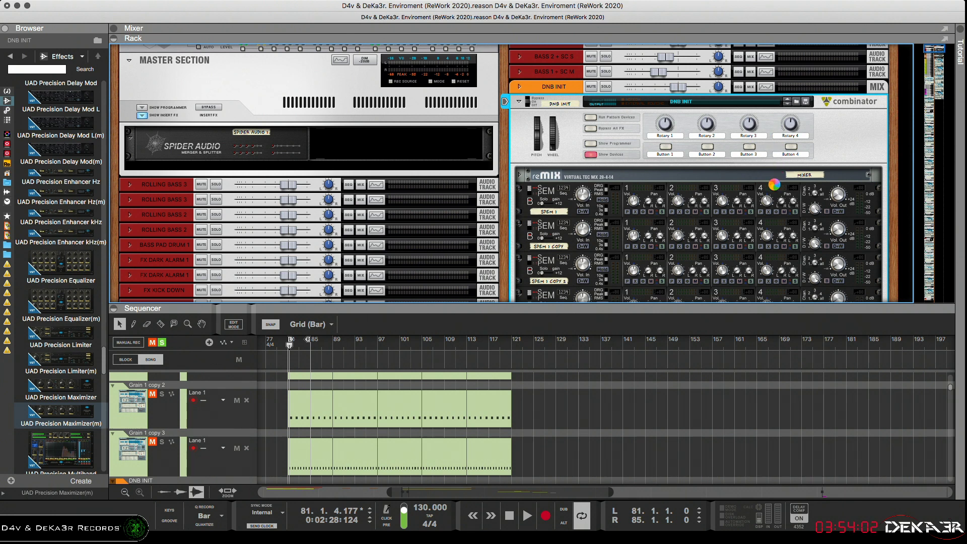
# Step: Save the DNB INIT Combinator patch as "DNB INIT 1 - HI FI" in the project's "3 - DNB" folder
pyautogui.scroll(-5, 803, 116)
pyautogui.scroll(-7, 804, 127)
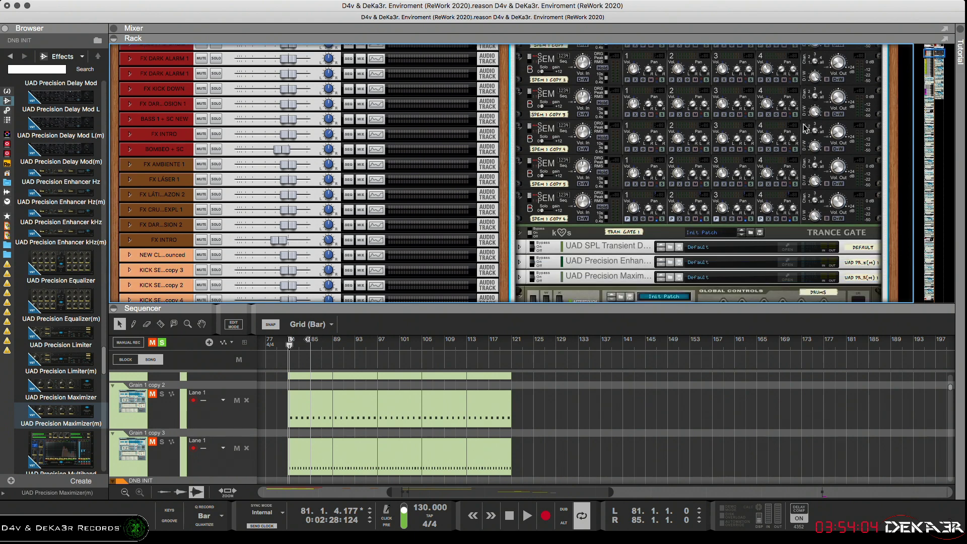
pyautogui.scroll(12, 804, 127)
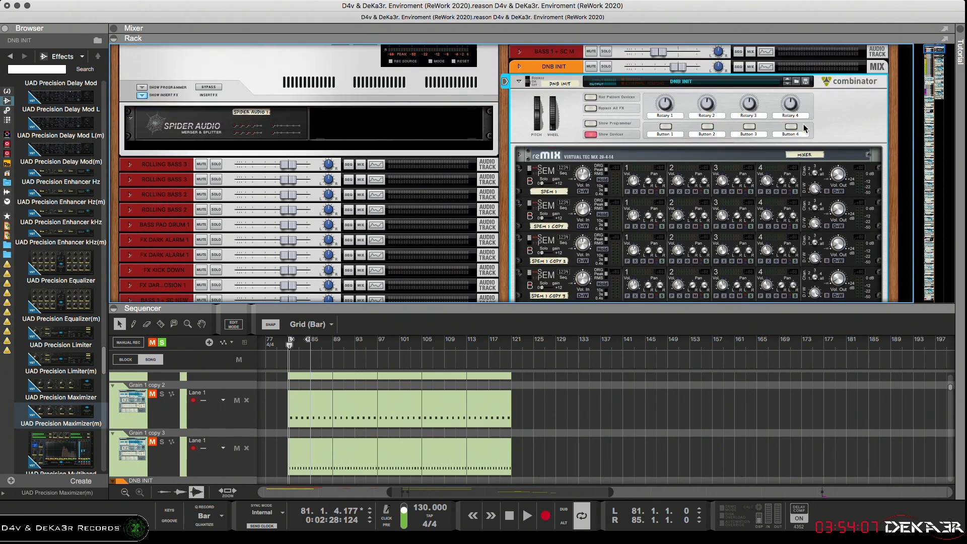
pyautogui.press('super+shift+s')
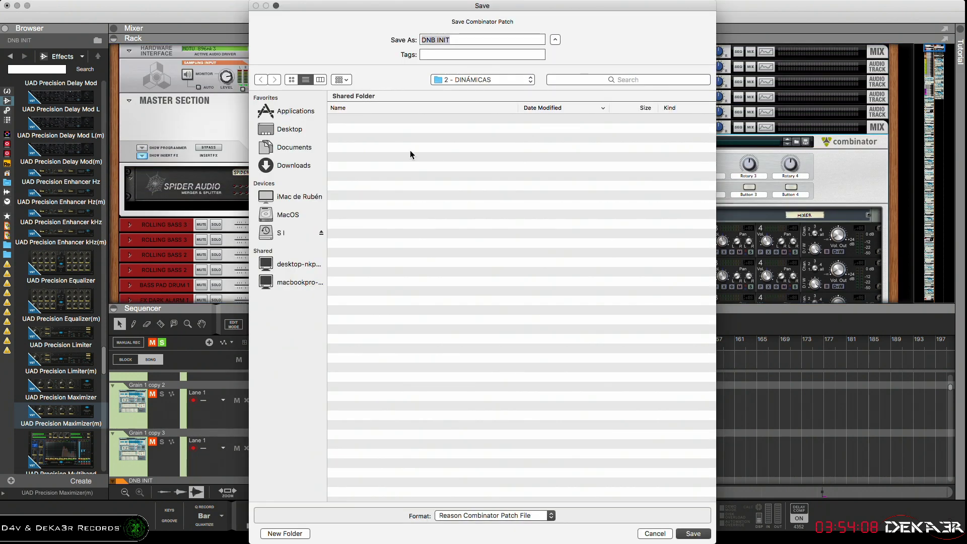
pyautogui.click(466, 80)
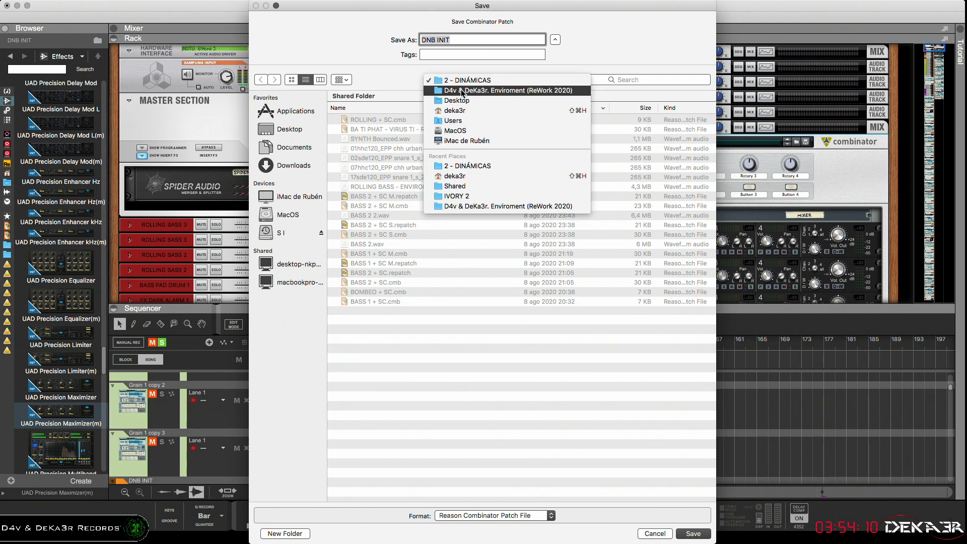
pyautogui.click(463, 90)
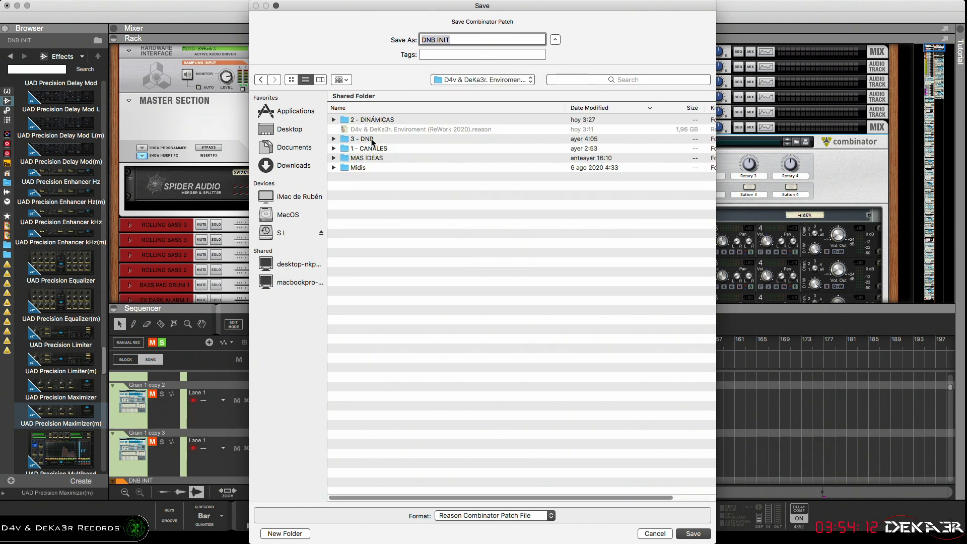
pyautogui.doubleClick(373, 142)
pyautogui.doubleClick(463, 40)
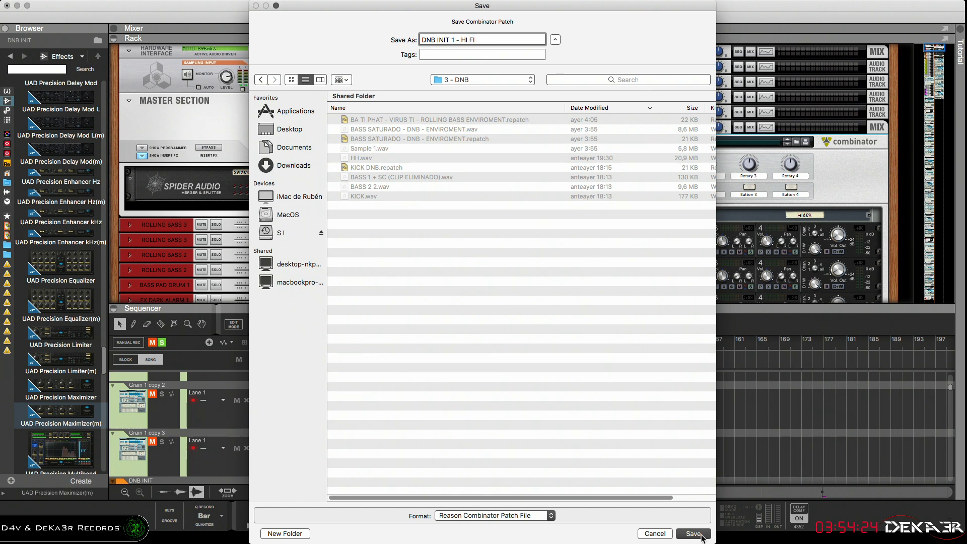
pyautogui.press('Return')
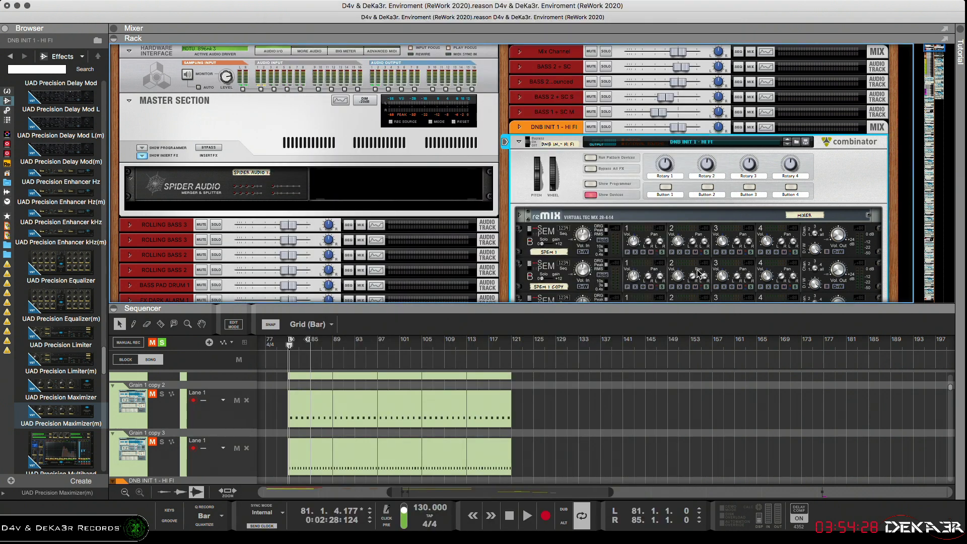
# Step: Join the four DNB INIT 1 - HI FI clips between bars 81 and 97 into a single clip
pyautogui.scroll(-10, 699, 275)
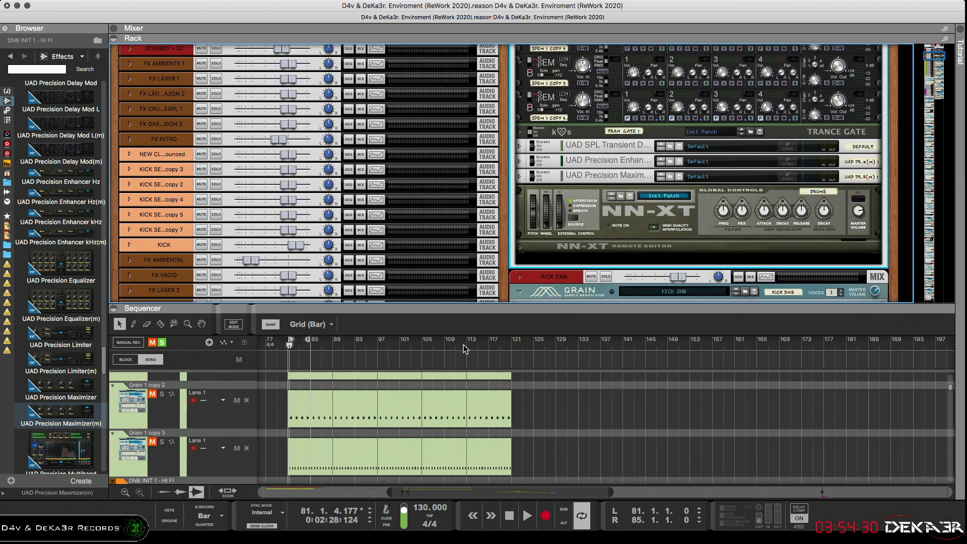
pyautogui.moveTo(470, 308); pyautogui.dragTo(470, 146)
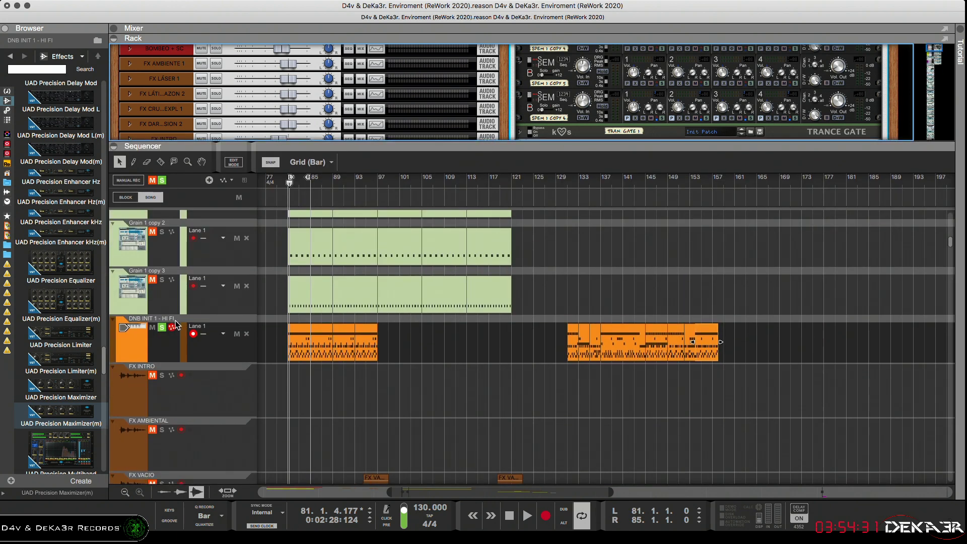
pyautogui.click(301, 342)
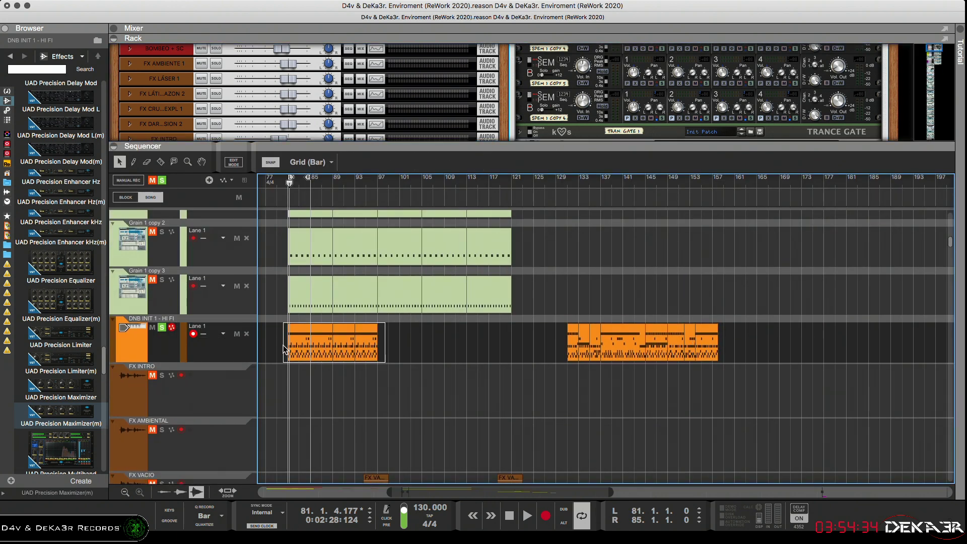
pyautogui.rightClick(301, 342)
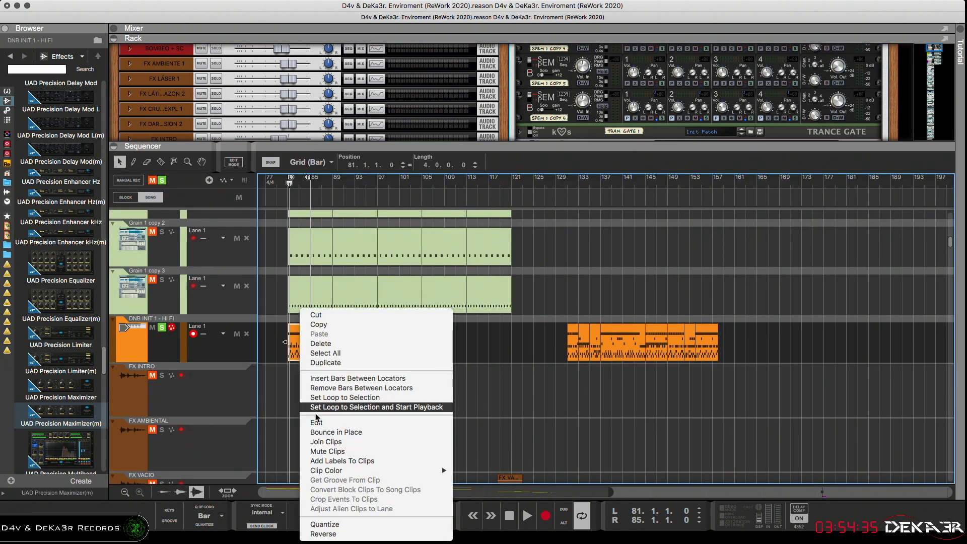
pyautogui.click(318, 441)
# Step: Bounce the joined 16-bar clip at bar 81 in place to an audio track
pyautogui.rightClick(359, 341)
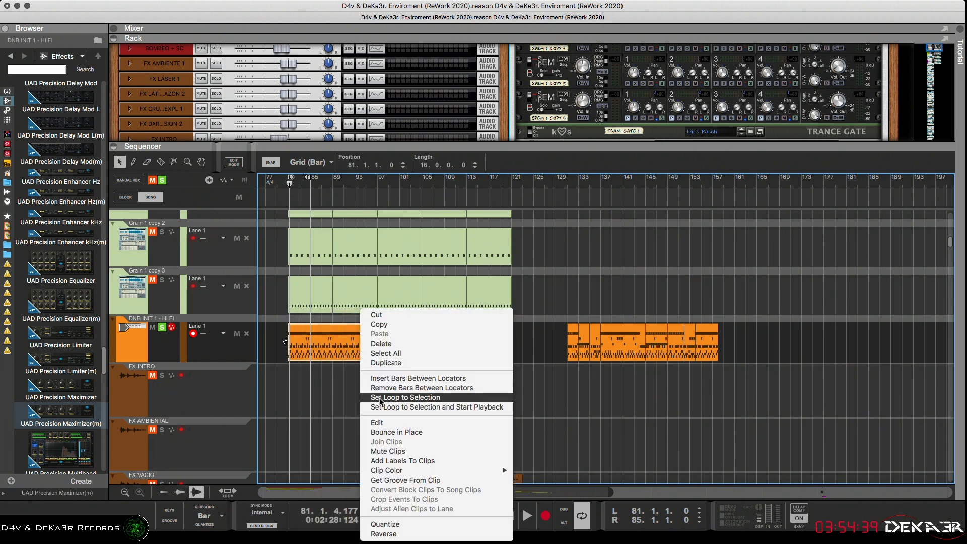
pyautogui.click(354, 396)
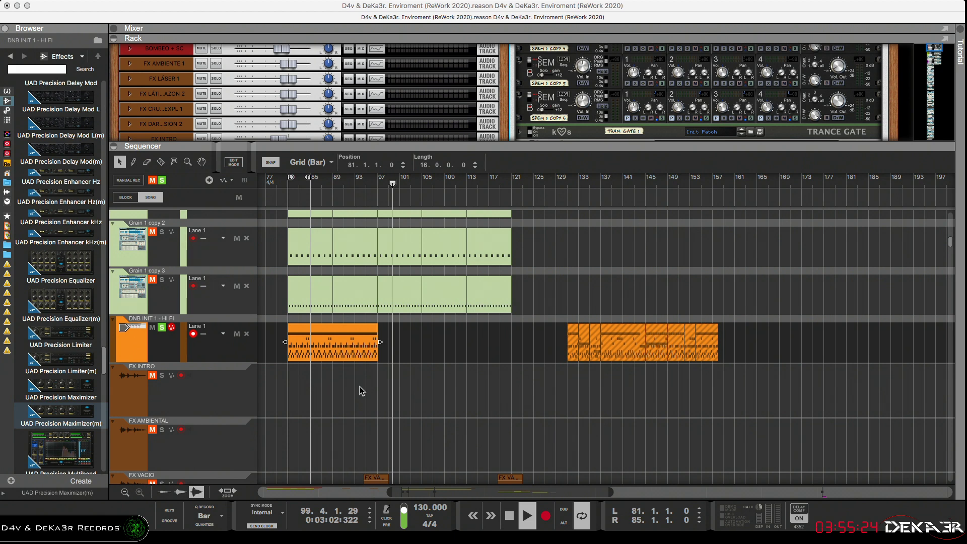
pyautogui.press('space')
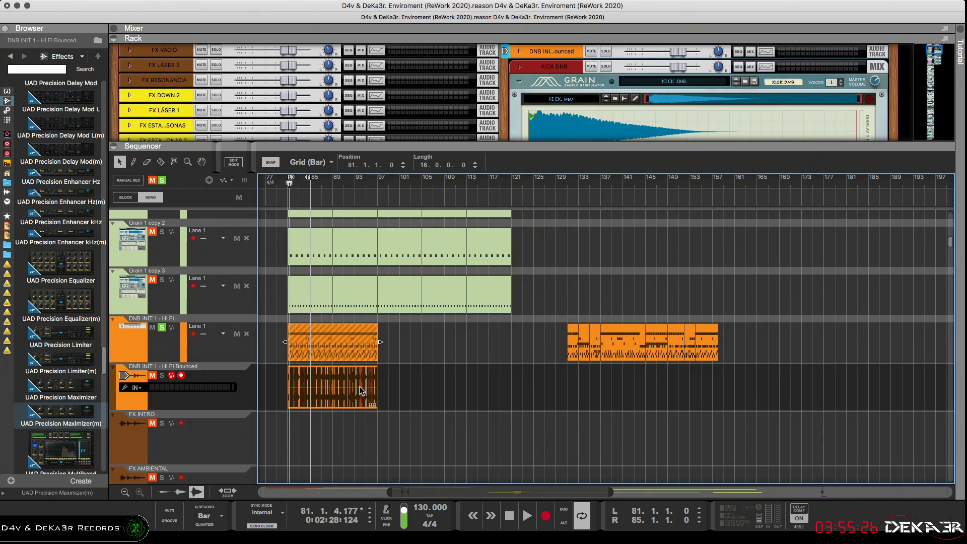
pyautogui.click(388, 383)
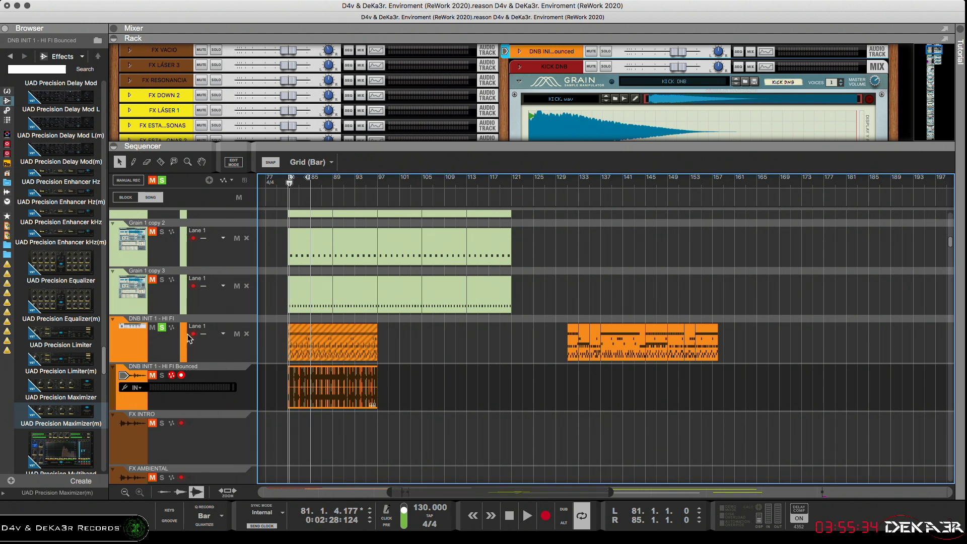
# Step: Delete the last SPEM unit, the Trance Gate and the three UAD effects from the DNB INIT 1 - HI FI Combinator
pyautogui.moveTo(612, 491); pyautogui.dragTo(515, 479)
pyautogui.scroll(1, 488, 375)
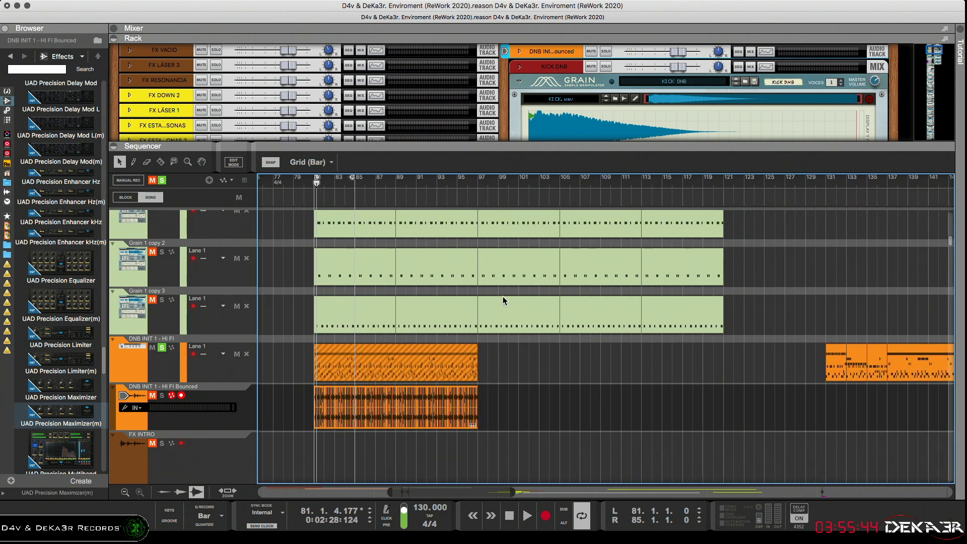
pyautogui.click(162, 372)
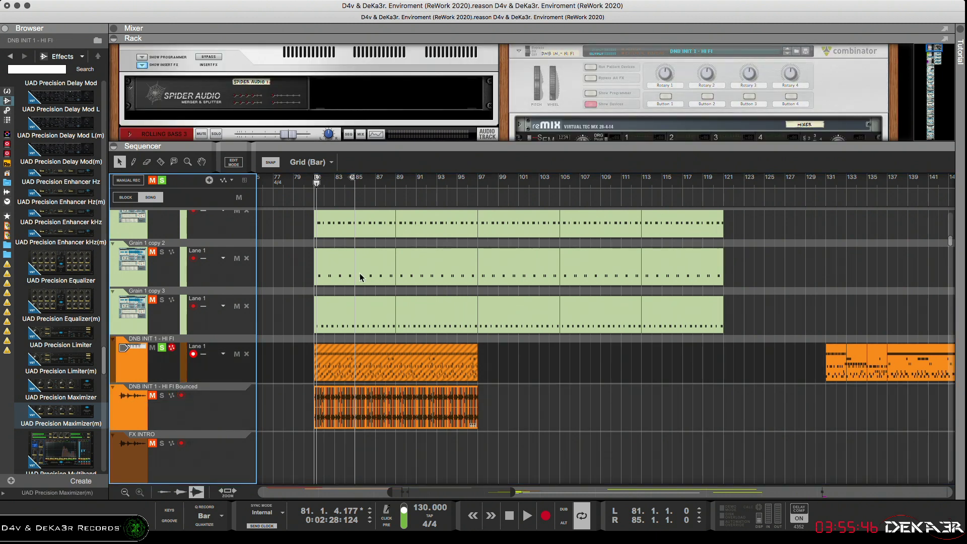
pyautogui.moveTo(617, 146); pyautogui.dragTo(620, 302)
pyautogui.scroll(1, 656, 247)
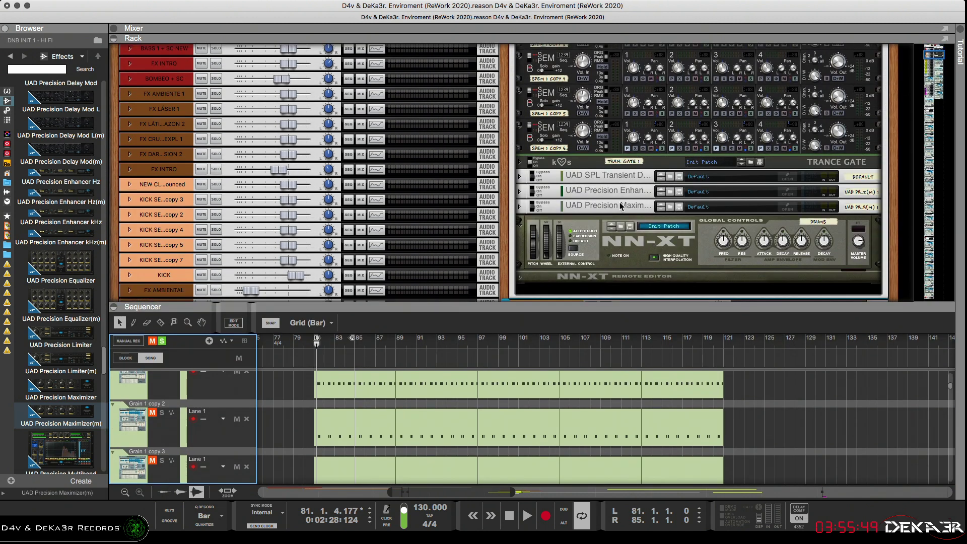
pyautogui.click(595, 152)
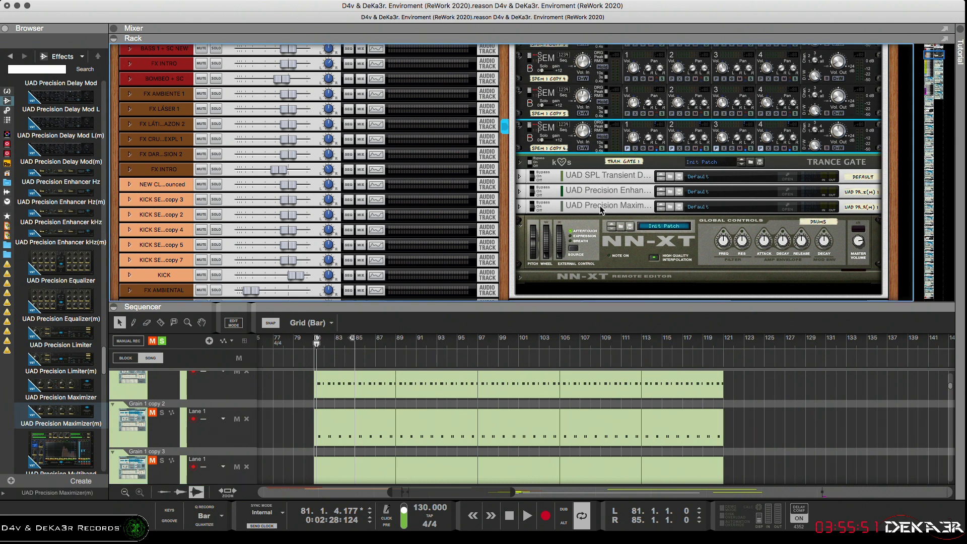
pyautogui.keyDown('shift'); pyautogui.click(600, 205); pyautogui.keyUp('shift')
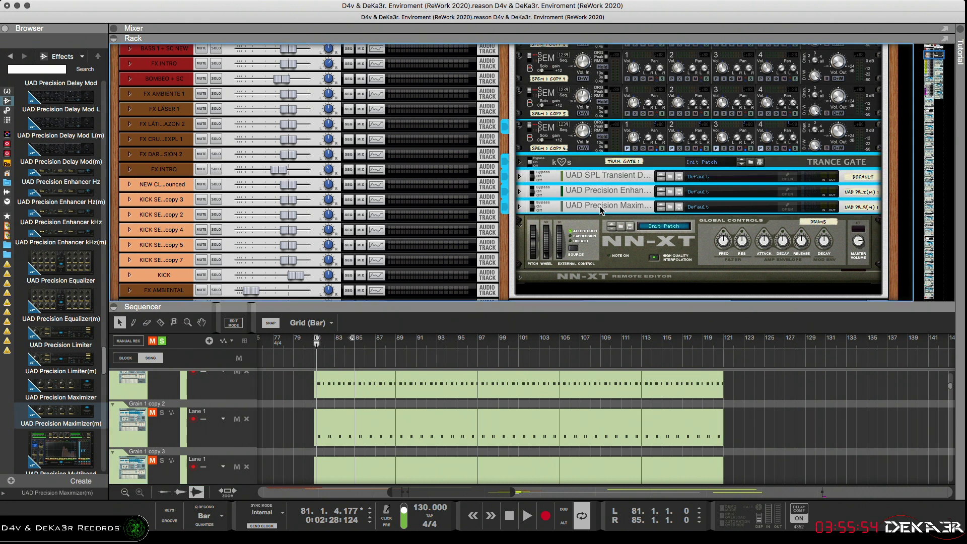
pyautogui.press('Delete')
pyautogui.press('Escape')
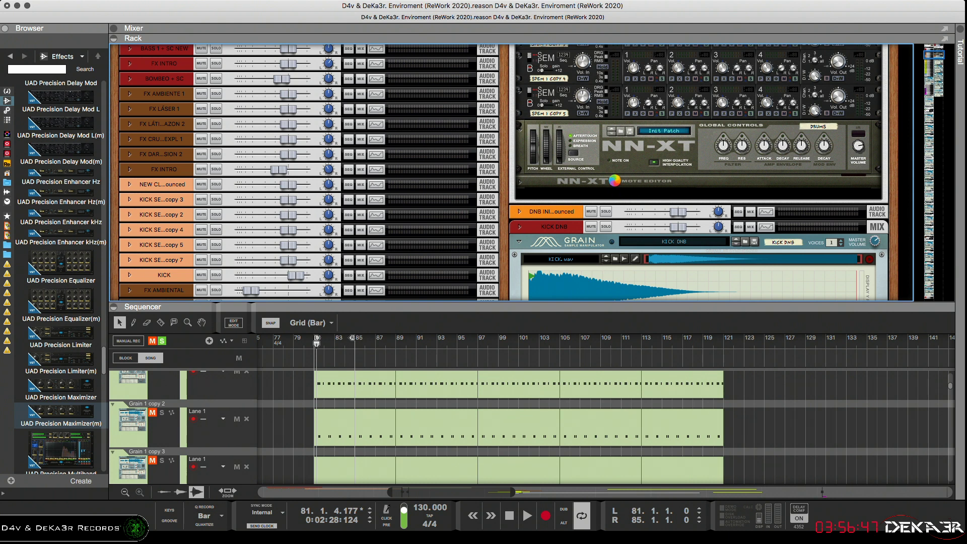
# Step: Unmute the 16-bar clip at bar 81 on the DNB INIT 1 - HI FI track with the Mute tool
pyautogui.scroll(5, 614, 179)
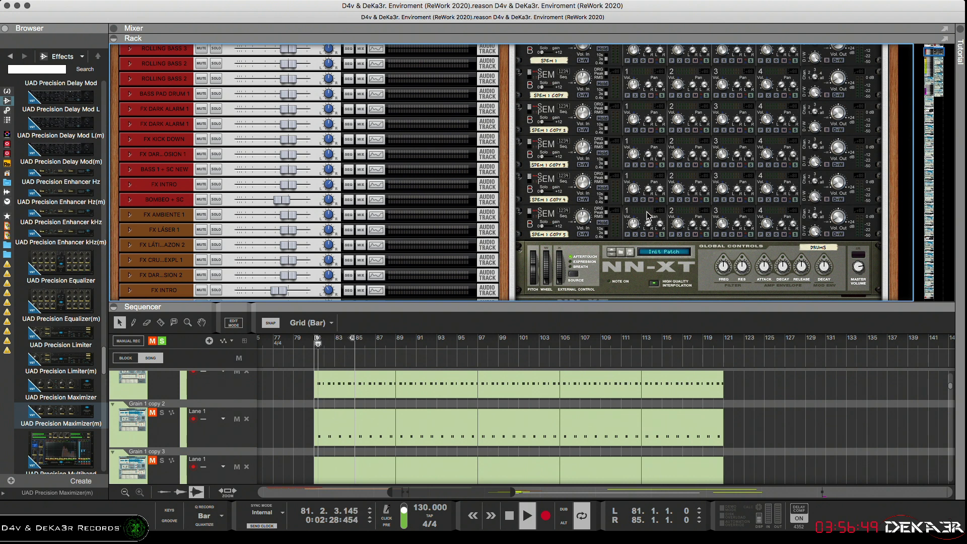
pyautogui.click(837, 220)
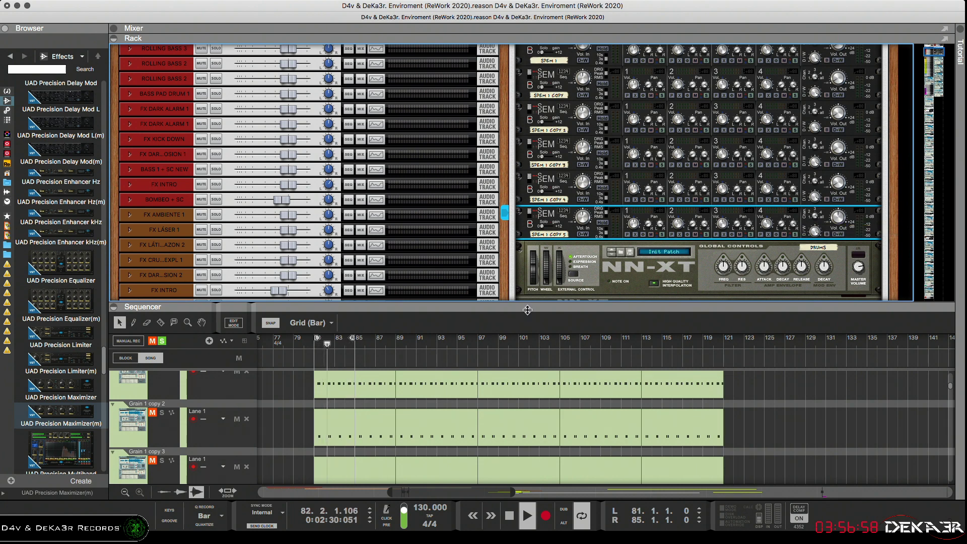
pyautogui.moveTo(527, 307); pyautogui.dragTo(528, 182)
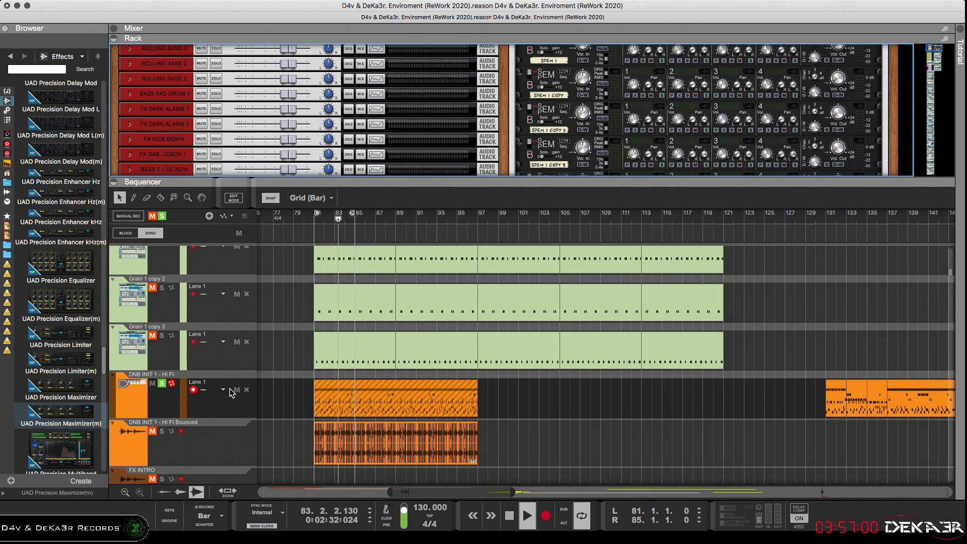
pyautogui.click(173, 198)
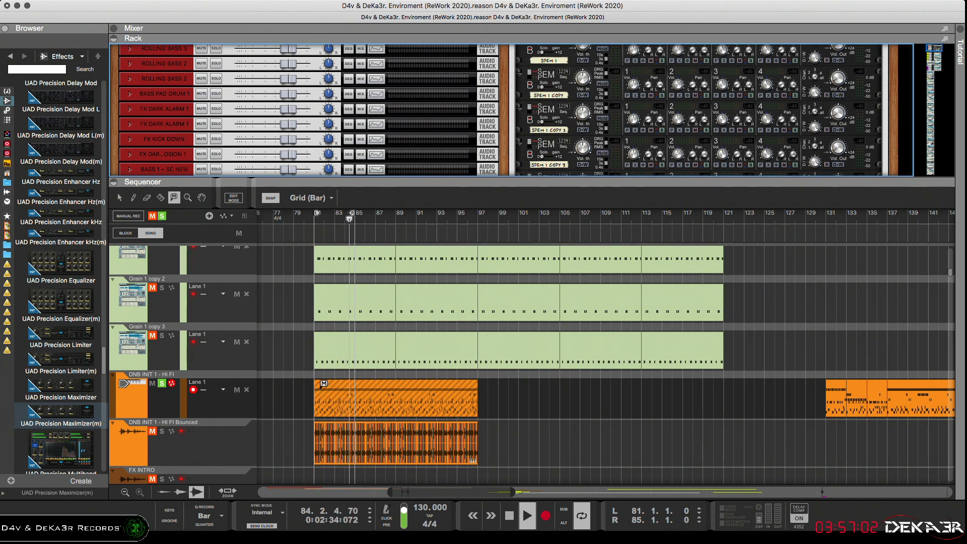
pyautogui.click(325, 386)
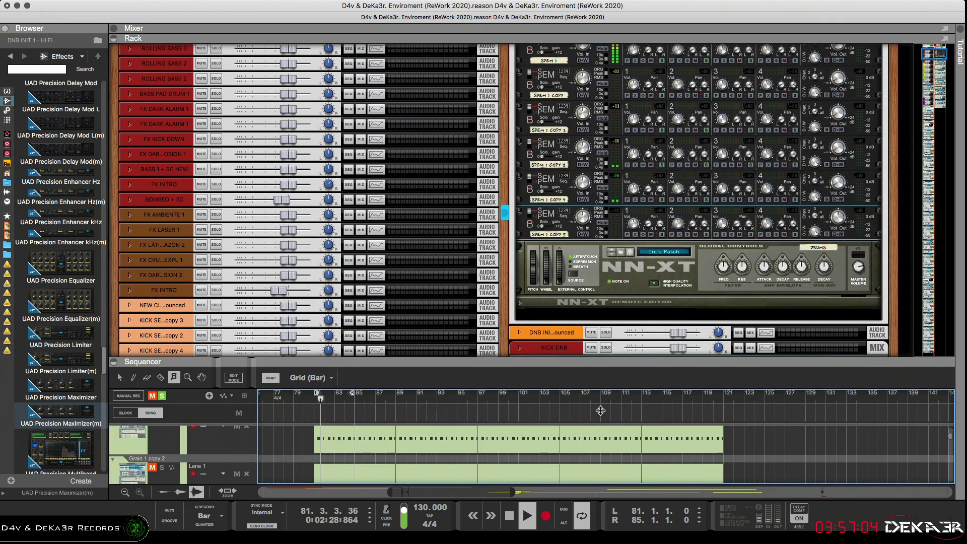
# Step: Enlarge the rack and turn the last SPEM unit's Output Volume down to -∞ dB, then back up
pyautogui.moveTo(574, 173); pyautogui.dragTo(600, 392)
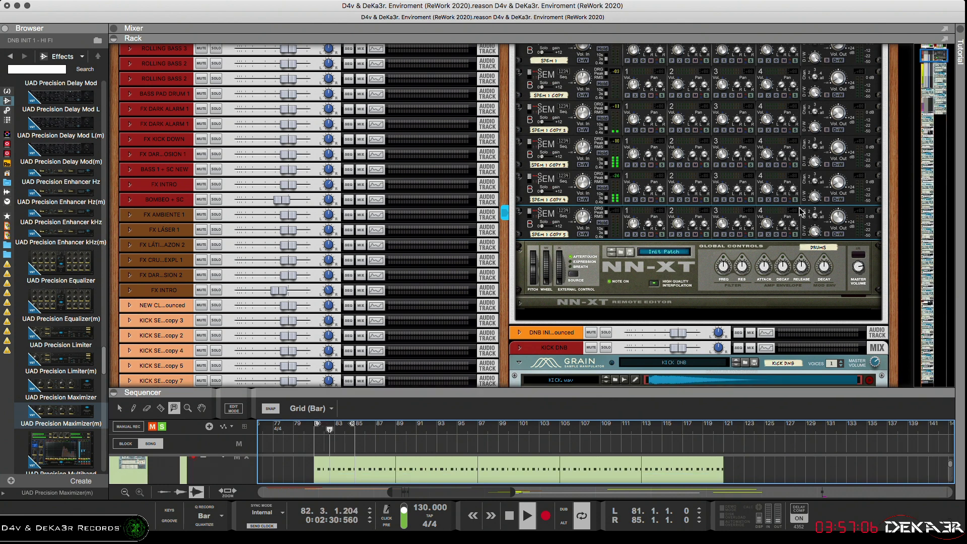
pyautogui.click(839, 222)
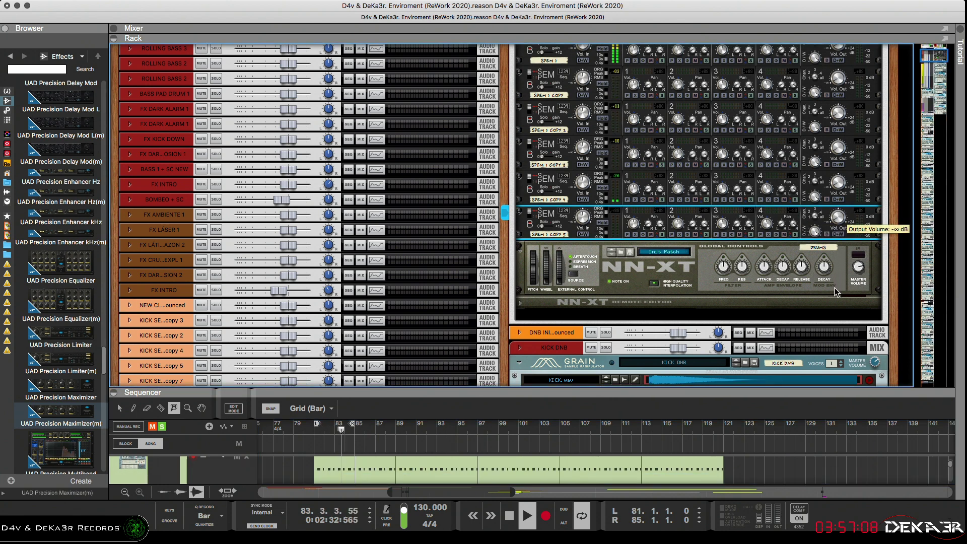
pyautogui.moveTo(839, 224); pyautogui.dragTo(840, 219)
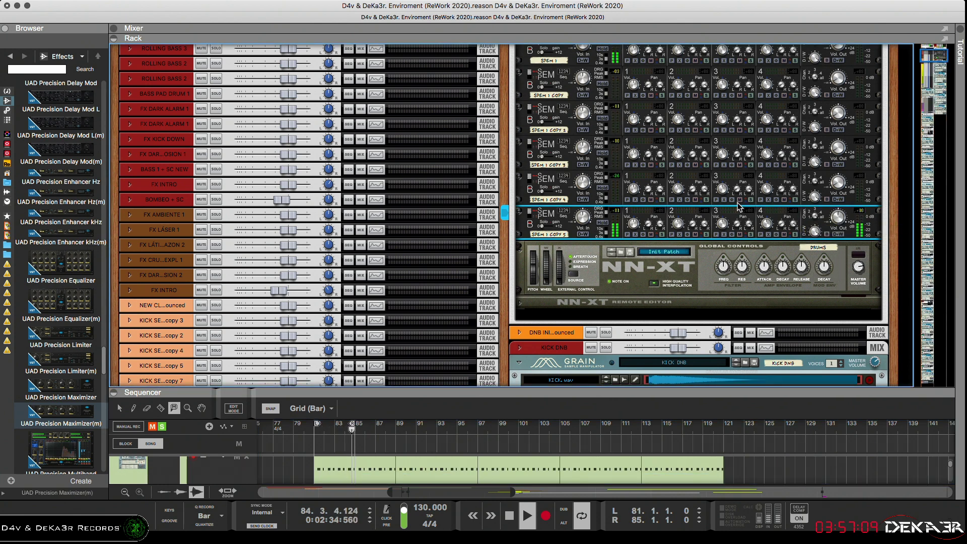
# Step: Unfold the Combinator's reMIX mixer and flip the rack to examine the cabling between the mixer, SPEM units and NN-XT
pyautogui.scroll(2, 552, 238)
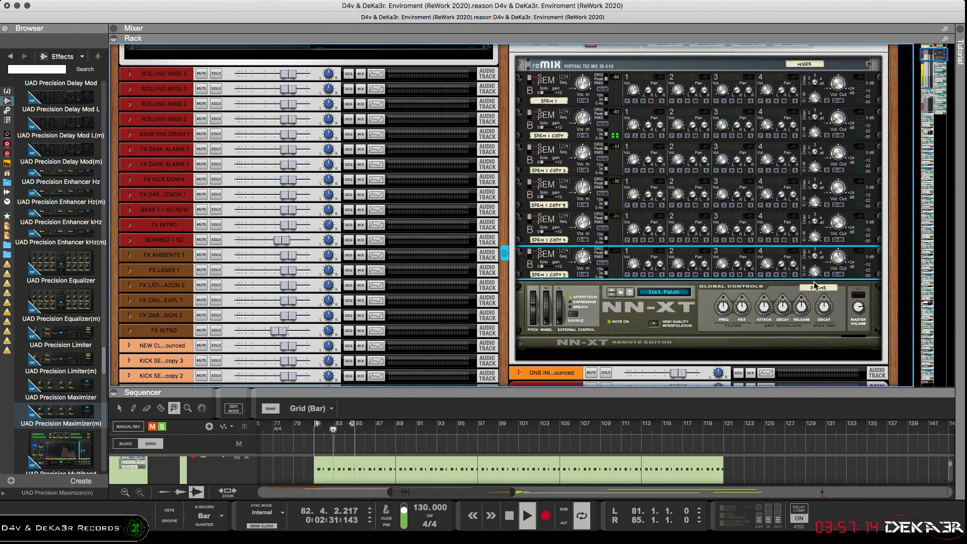
pyautogui.scroll(7, 820, 286)
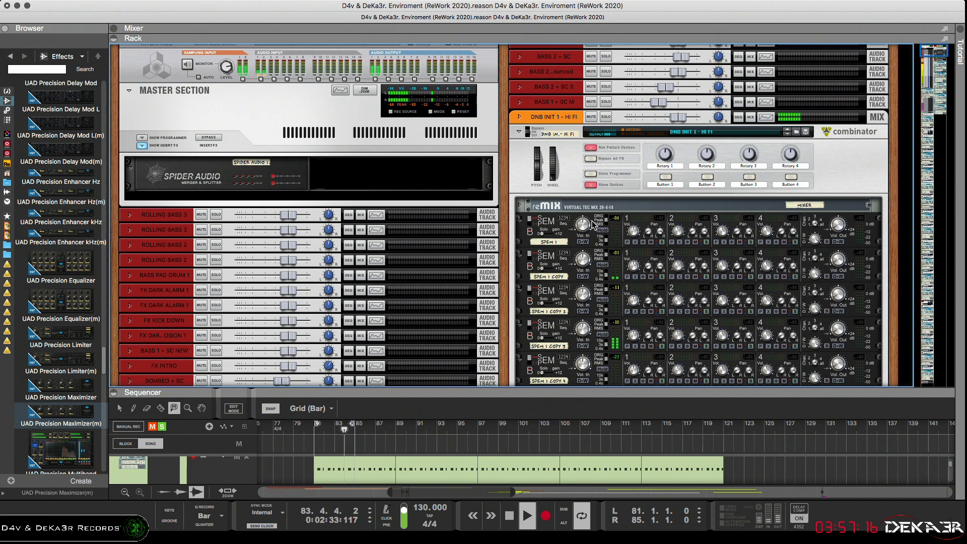
pyautogui.click(520, 205)
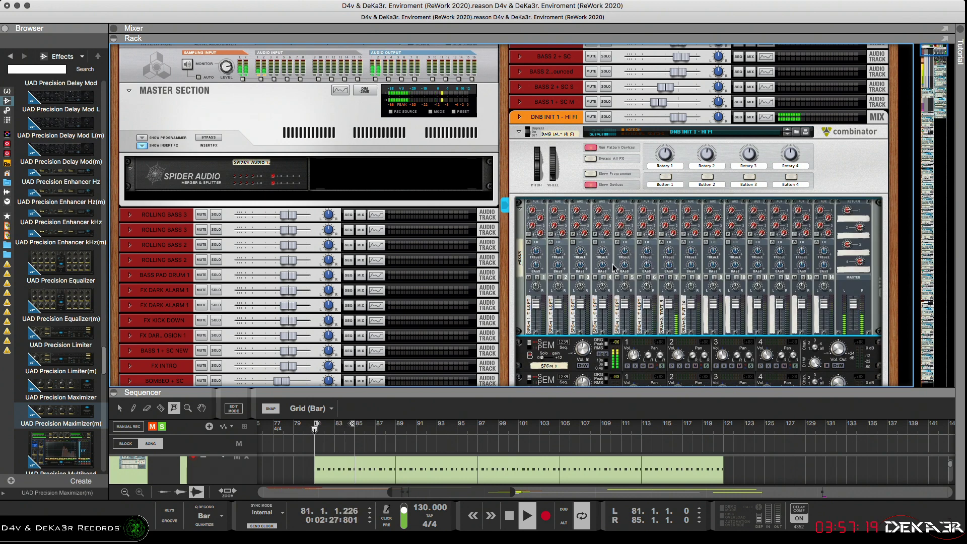
pyautogui.scroll(-10, 653, 272)
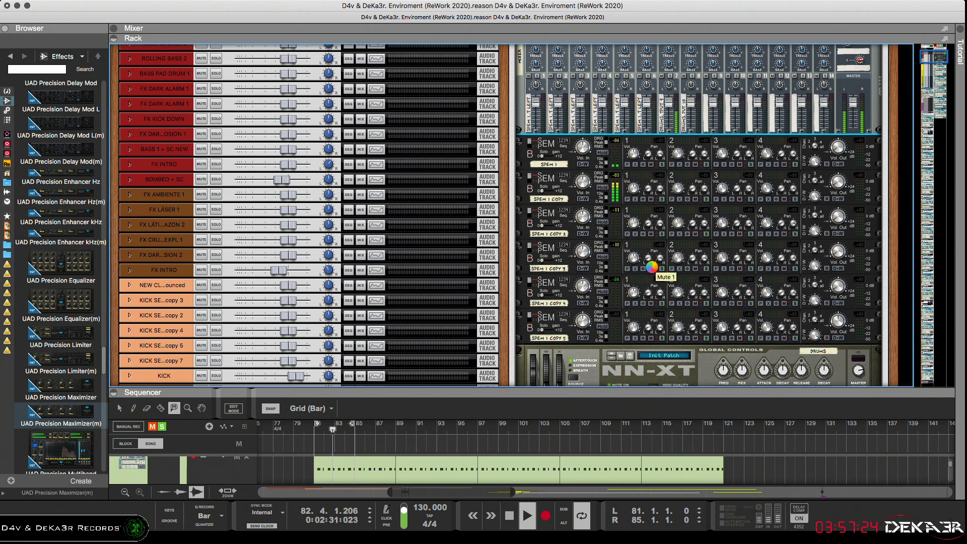
pyautogui.press('Tab')
pyautogui.scroll(-4, 722, 279)
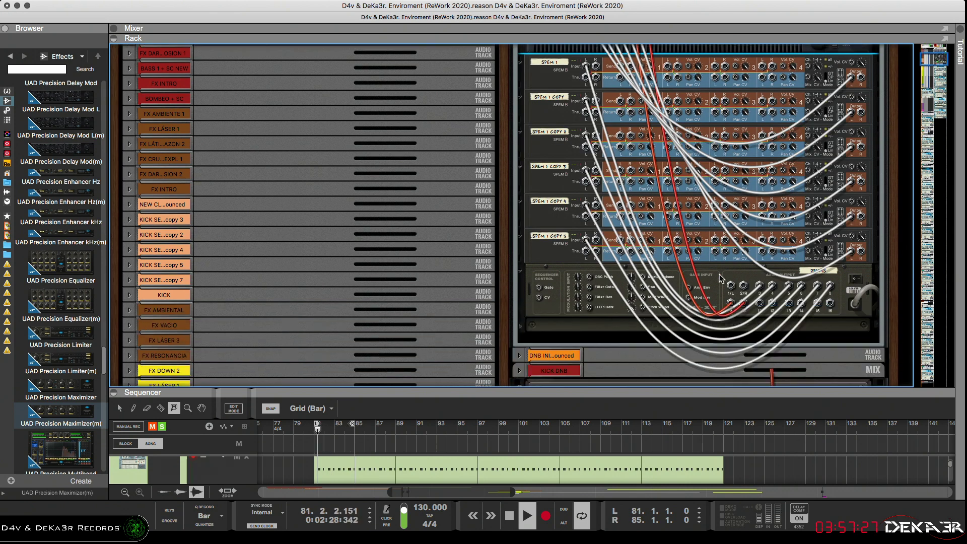
pyautogui.scroll(2, 722, 278)
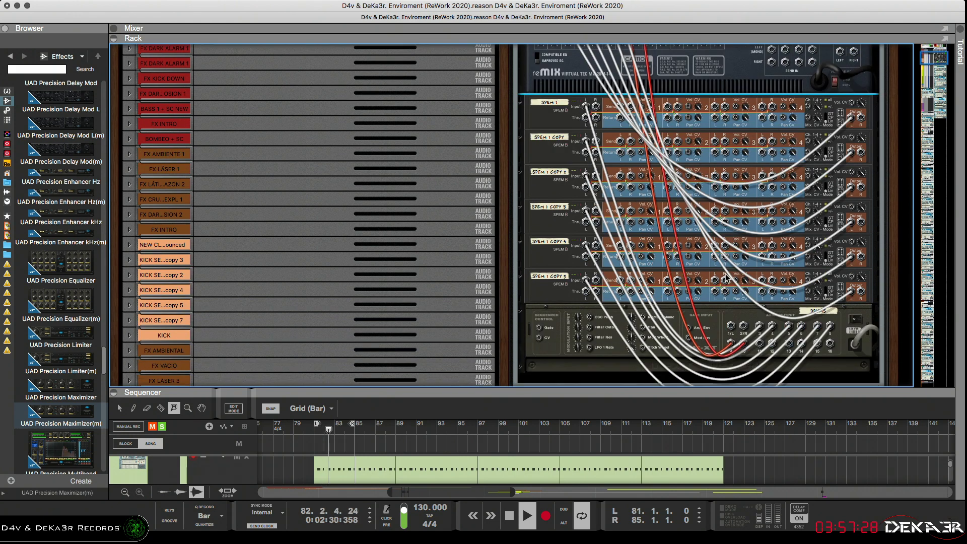
# Step: Unplug the red cables running directly from the NN-XT audio outputs to the reMIX mixer inputs
pyautogui.scroll(8, 726, 278)
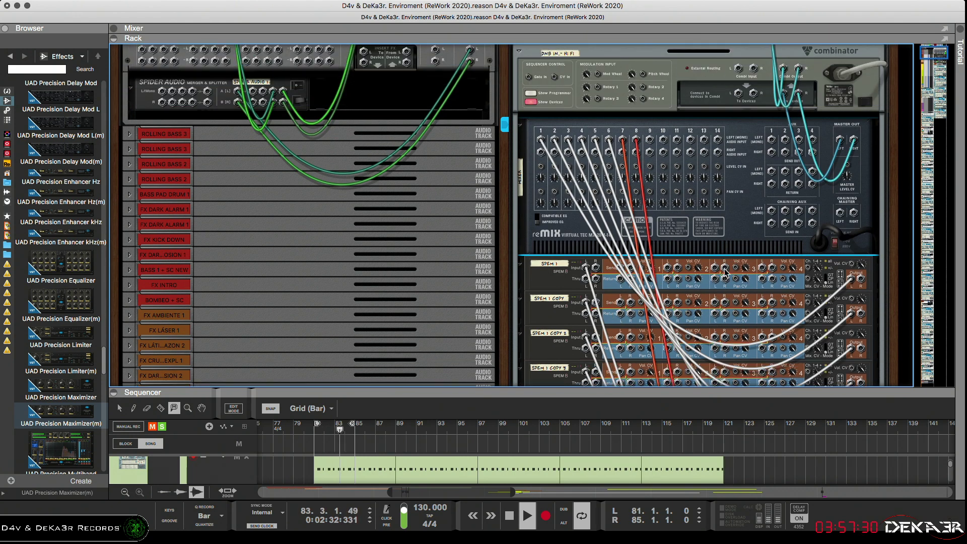
pyautogui.scroll(-10, 725, 272)
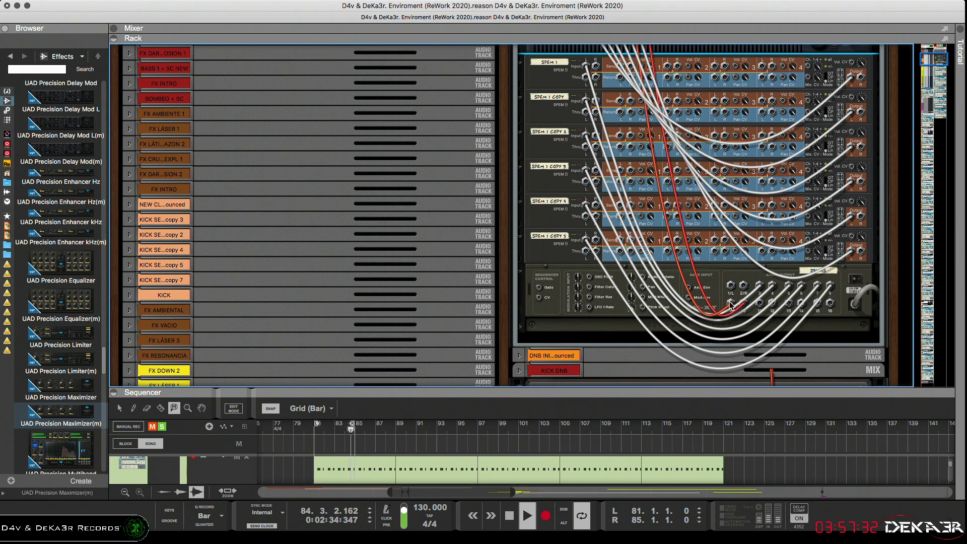
pyautogui.click(731, 304)
pyautogui.moveTo(730, 303); pyautogui.dragTo(721, 297)
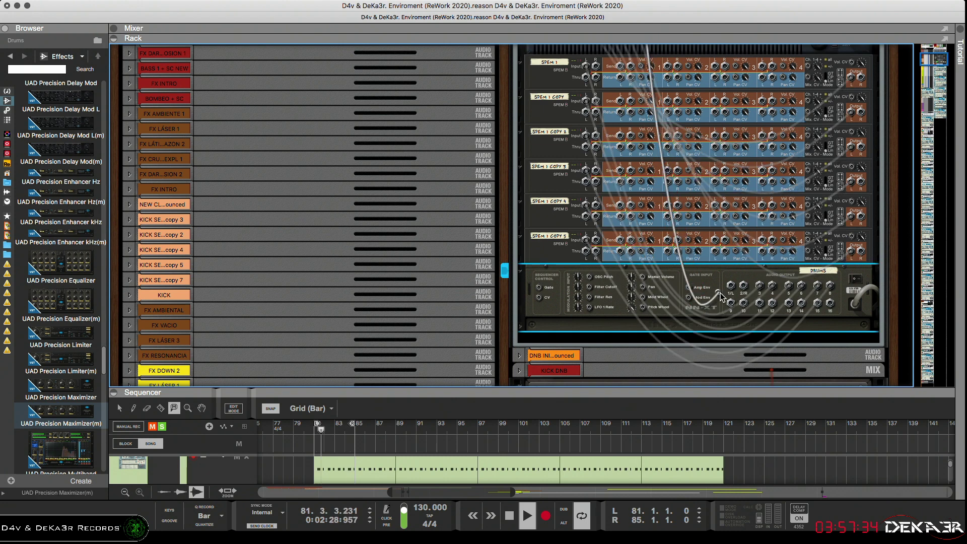
pyautogui.scroll(6, 722, 297)
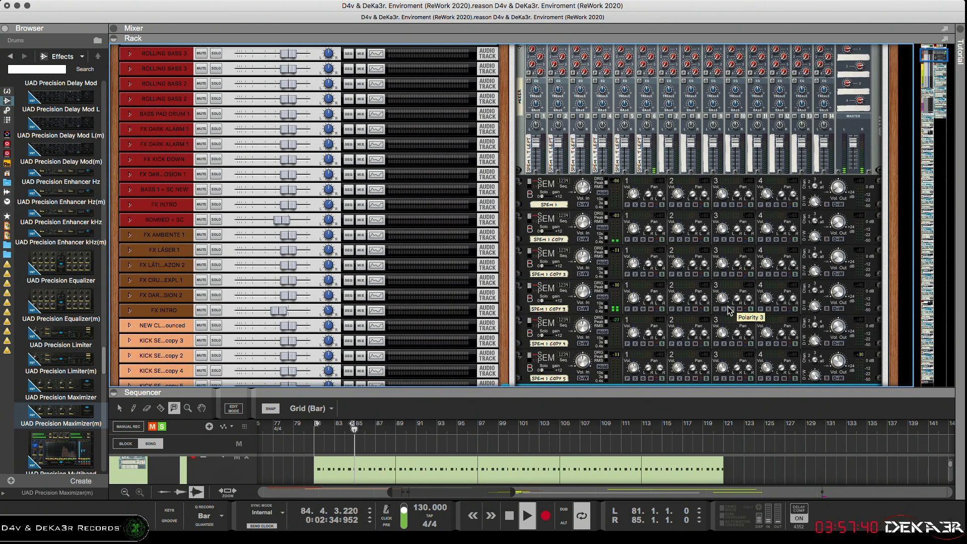
# Step: Enlarge the sequencer and move the loop's left locator to bar 84
pyautogui.scroll(-3, 726, 309)
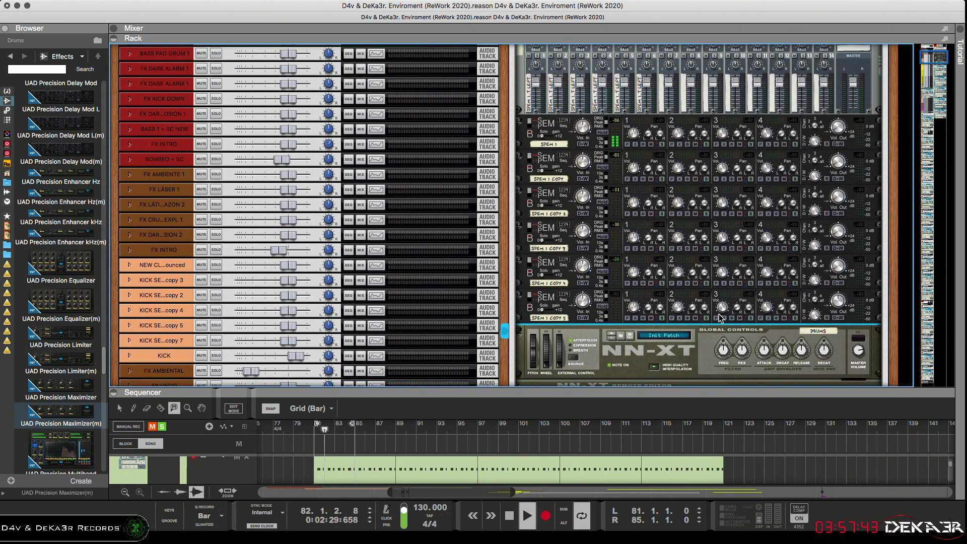
pyautogui.scroll(1, 680, 348)
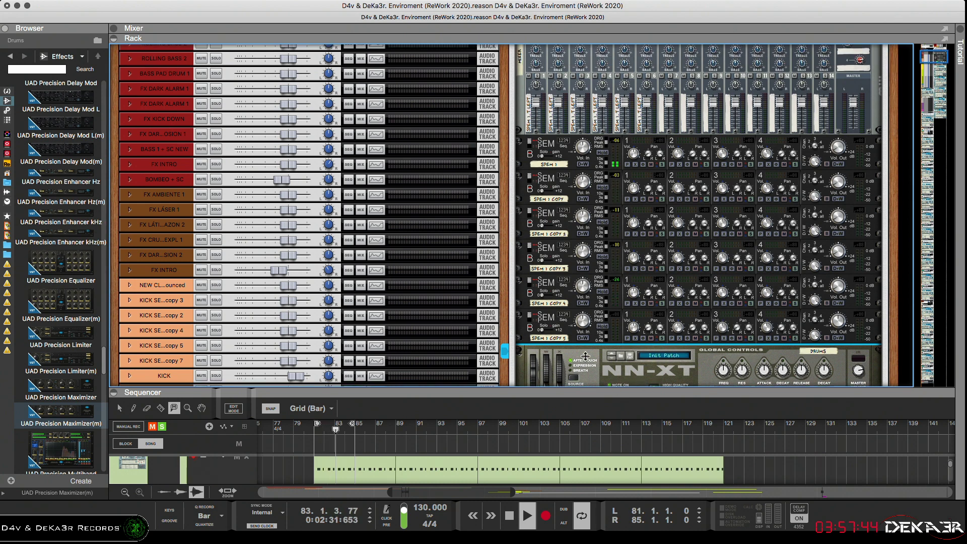
pyautogui.moveTo(588, 393); pyautogui.dragTo(588, 221)
pyautogui.scroll(-5, 454, 318)
pyautogui.scroll(2, 418, 307)
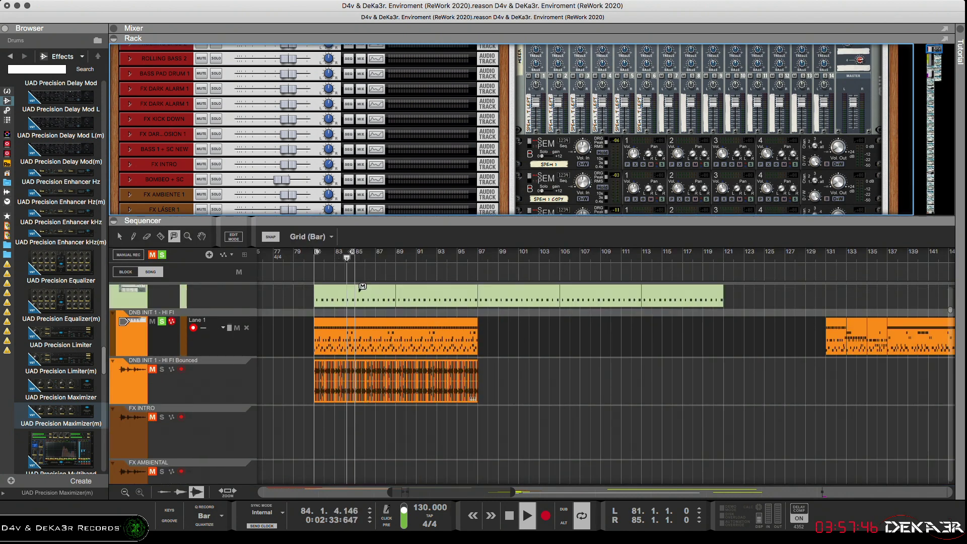
pyautogui.moveTo(318, 252); pyautogui.dragTo(349, 255)
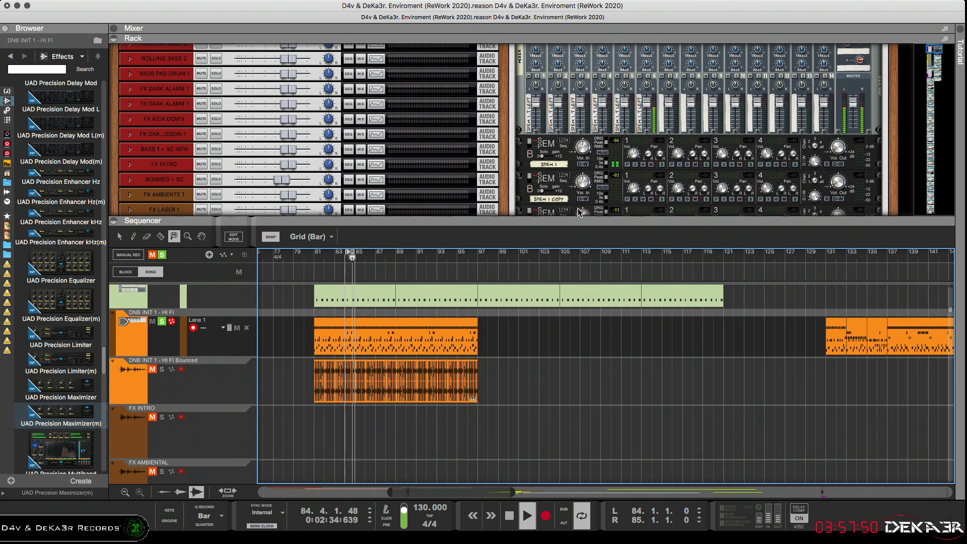
# Step: Add a UAD Neve 33609(m) from the effects list directly below SPEM 1 copy 5 in the Combinator
pyautogui.scroll(-4, 683, 231)
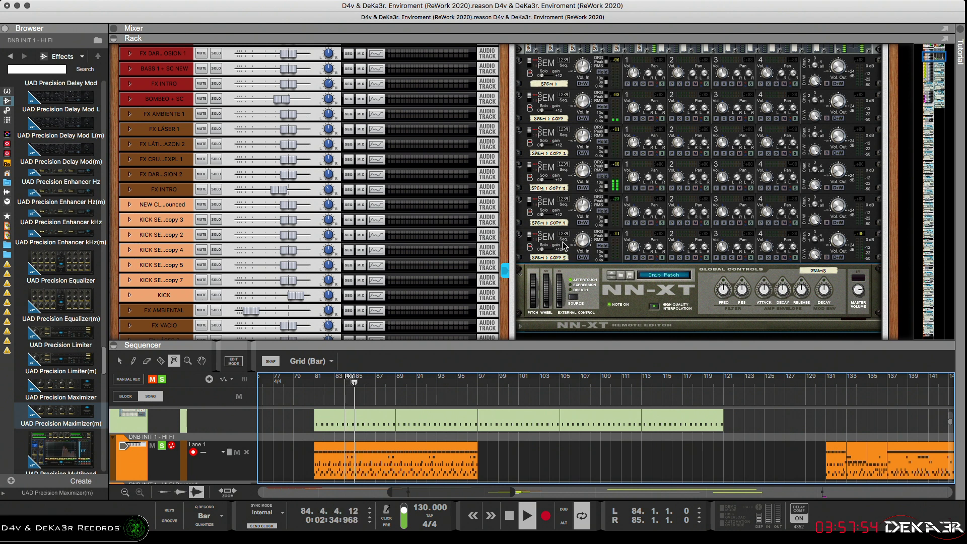
pyautogui.click(564, 255)
pyautogui.moveTo(564, 255); pyautogui.dragTo(582, 312)
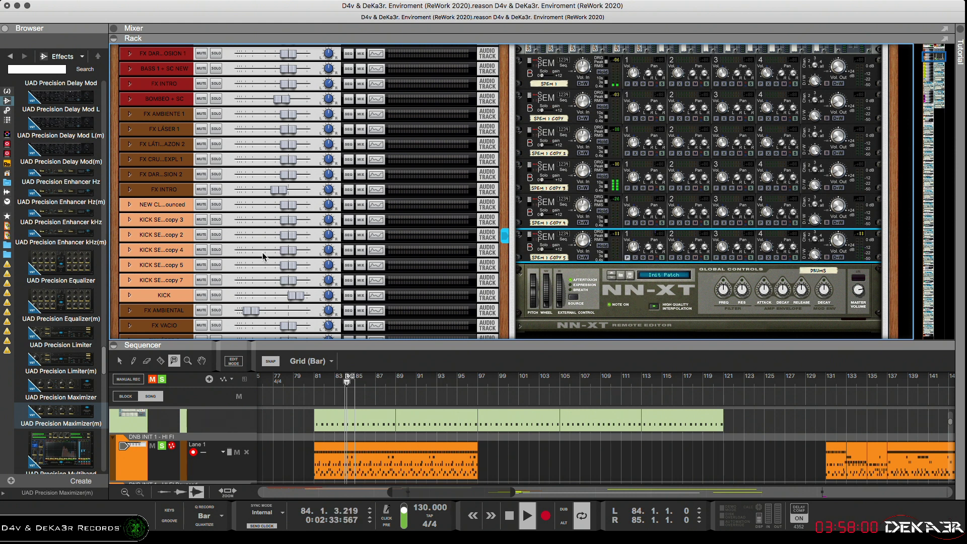
pyautogui.scroll(5, 78, 281)
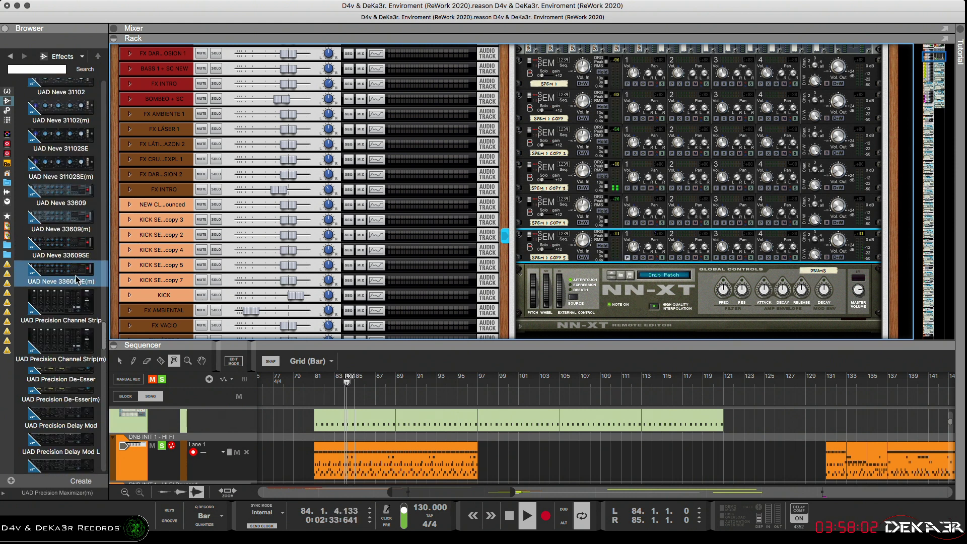
pyautogui.scroll(3, 78, 281)
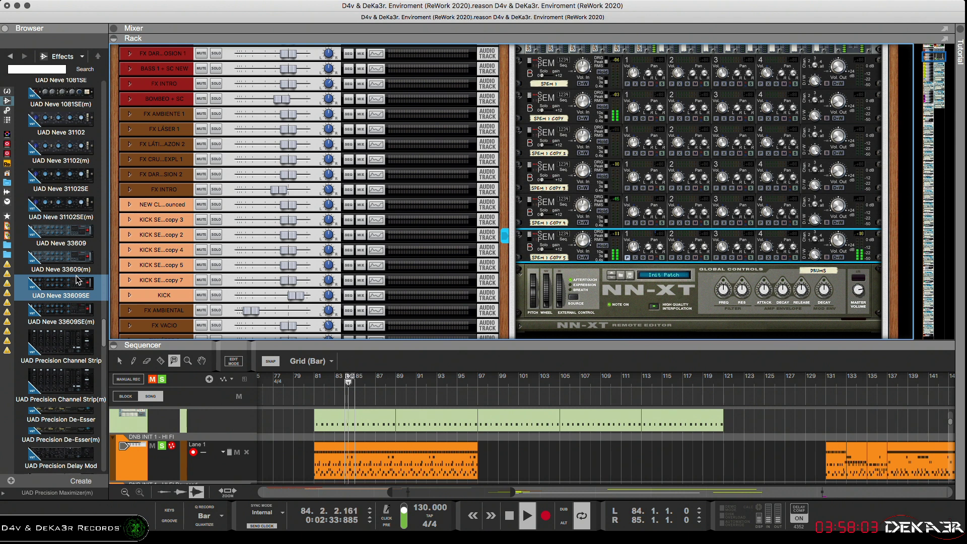
pyautogui.moveTo(74, 262); pyautogui.dragTo(587, 269)
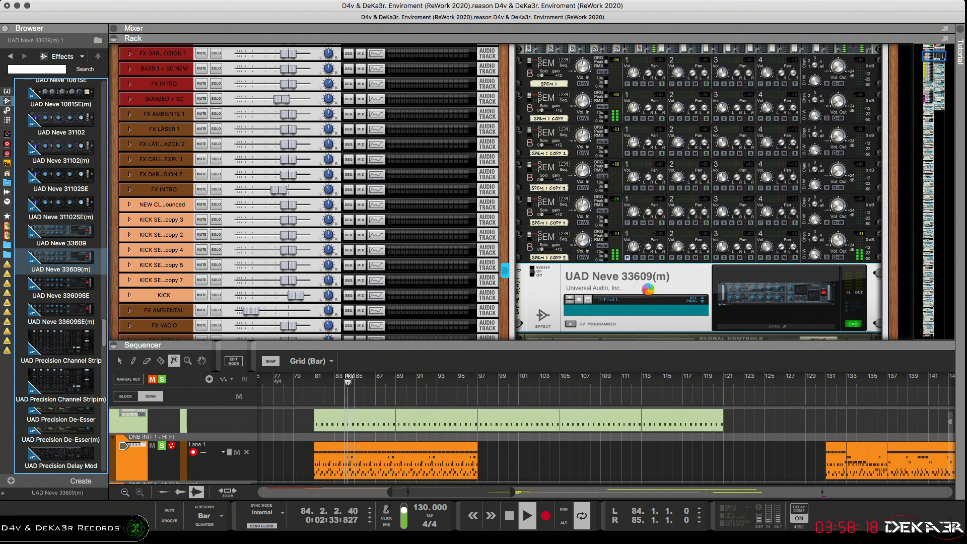
# Step: Wire the Neve 33609(m) audio input and output into the first send and return loop of SPEM 1 copy 5
pyautogui.press('Tab')
pyautogui.moveTo(789, 299); pyautogui.dragTo(828, 299)
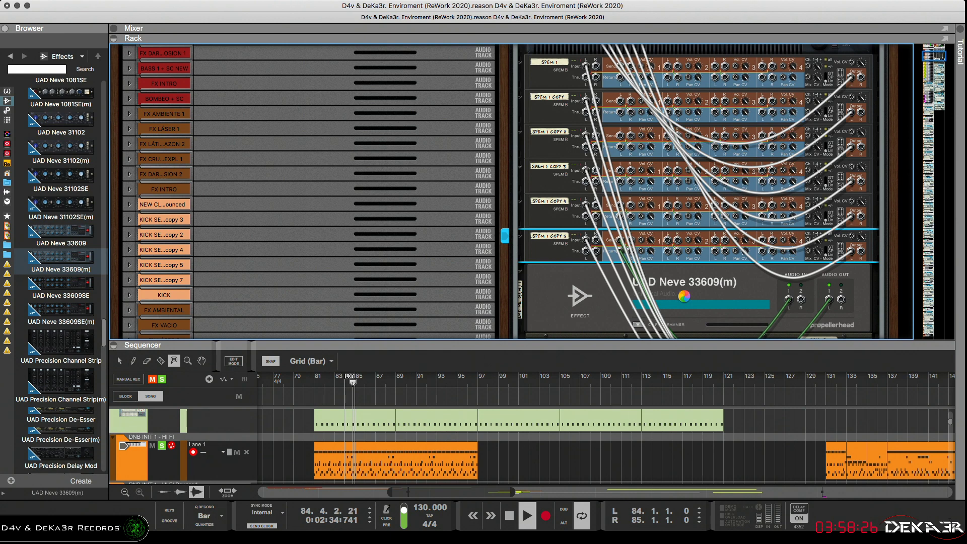
pyautogui.press('Tab')
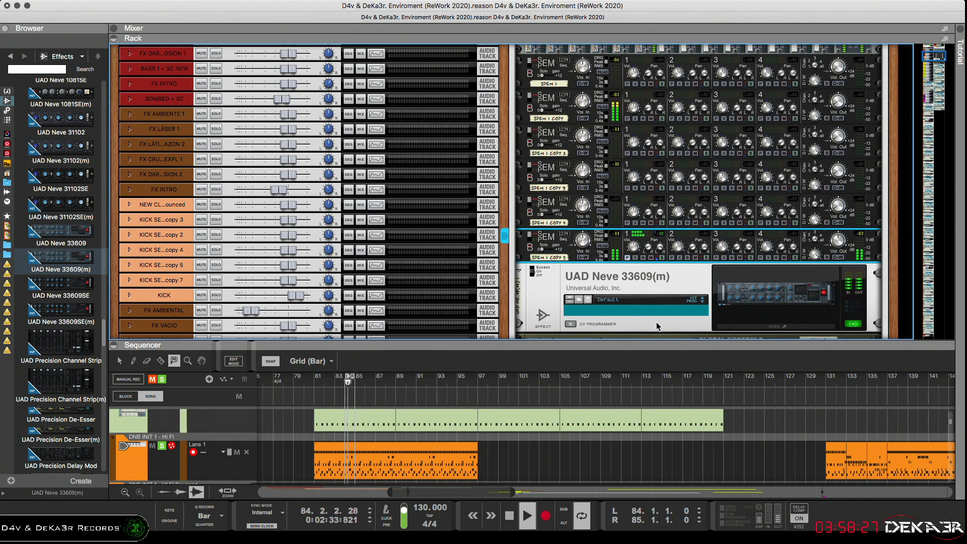
# Step: Open the Neve 33609(m) panel, adjust its compressor controls and close it
pyautogui.scroll(-2, 657, 322)
pyautogui.scroll(-1, 674, 328)
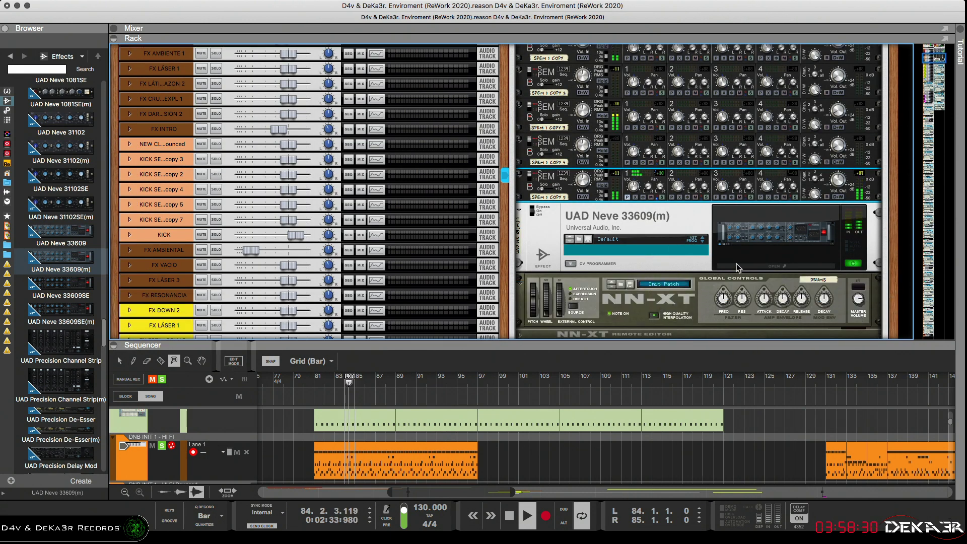
pyautogui.doubleClick(658, 256)
pyautogui.moveTo(328, 30); pyautogui.dragTo(490, 220)
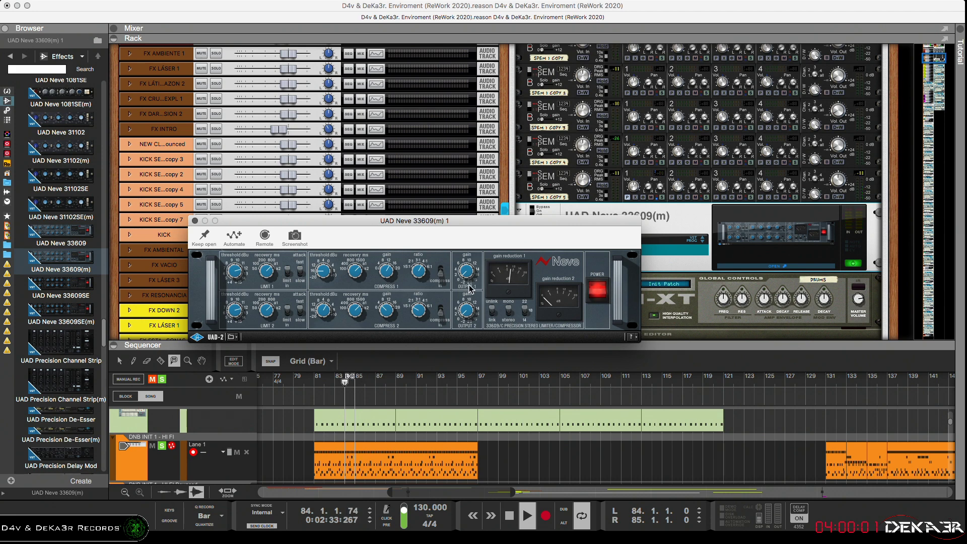
pyautogui.click(195, 221)
# Step: Add a UAD UA 610-B(m) preamp between the Neve 33609(m) and the NN-XT
pyautogui.moveTo(102, 331); pyautogui.dragTo(104, 443)
pyautogui.moveTo(61, 376); pyautogui.dragTo(605, 271)
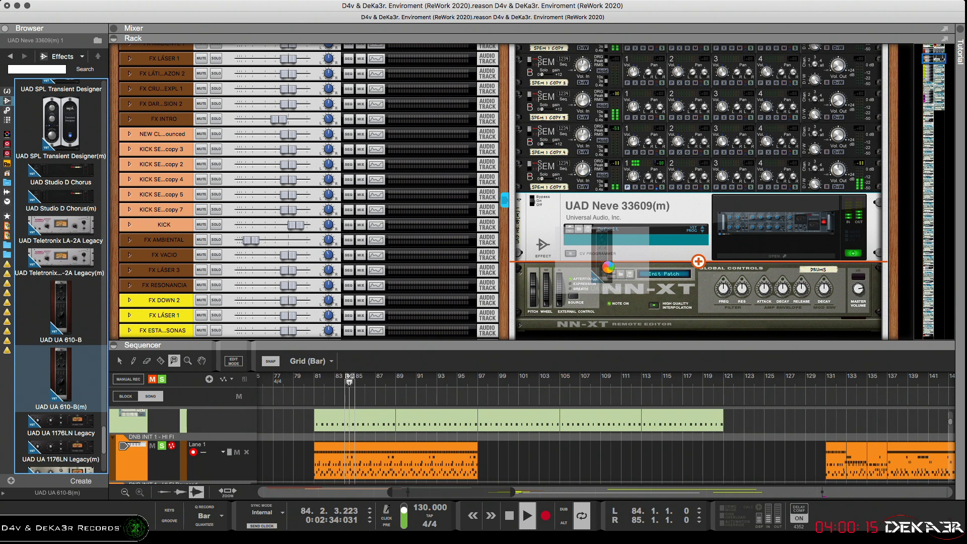
pyautogui.moveTo(608, 267); pyautogui.dragTo(608, 267)
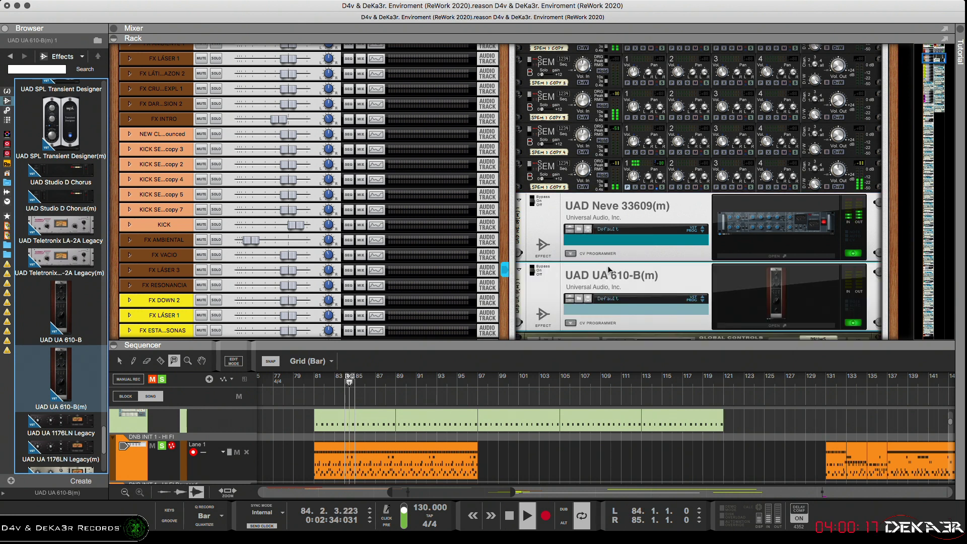
# Step: Wire the UA 610-B(m) audio input and output into the second send and return loop of SPEM 1 copy 5
pyautogui.click(670, 185)
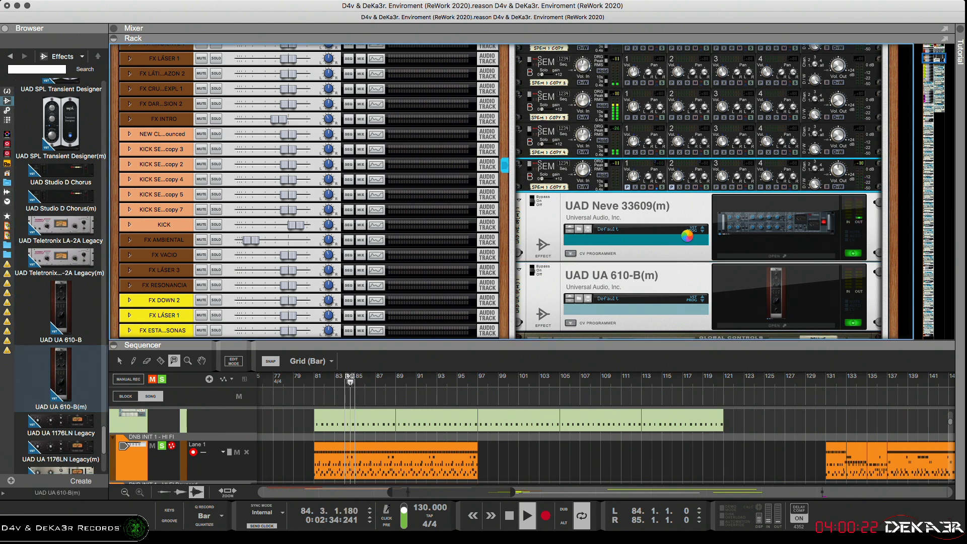
pyautogui.press('Tab')
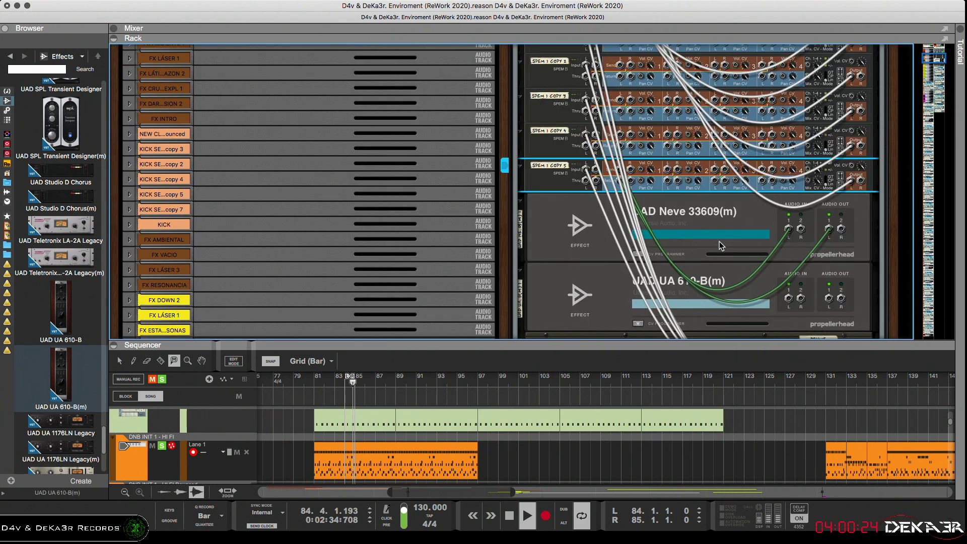
pyautogui.moveTo(789, 300); pyautogui.dragTo(667, 169)
pyautogui.moveTo(831, 300); pyautogui.dragTo(675, 171)
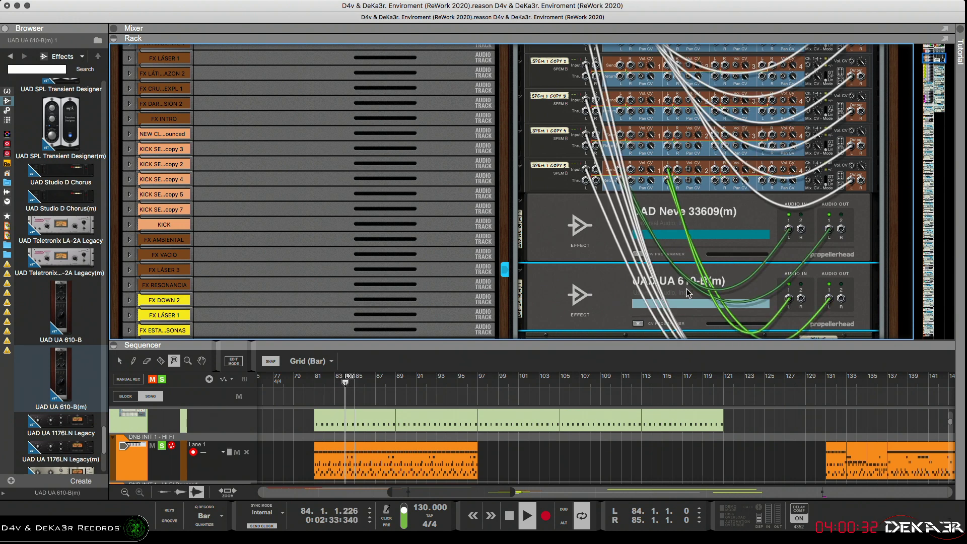
pyautogui.press('Tab')
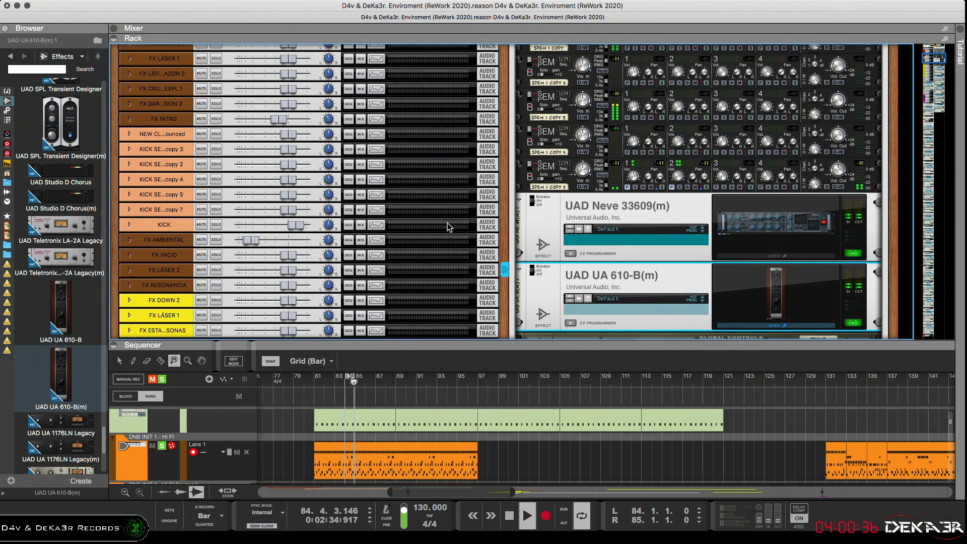
# Step: Open the UA 610-B(m) panel and bring its gain to about +5 and its level to about 3
pyautogui.moveTo(119, 33); pyautogui.dragTo(476, 113)
pyautogui.moveTo(461, 347); pyautogui.dragTo(456, 420)
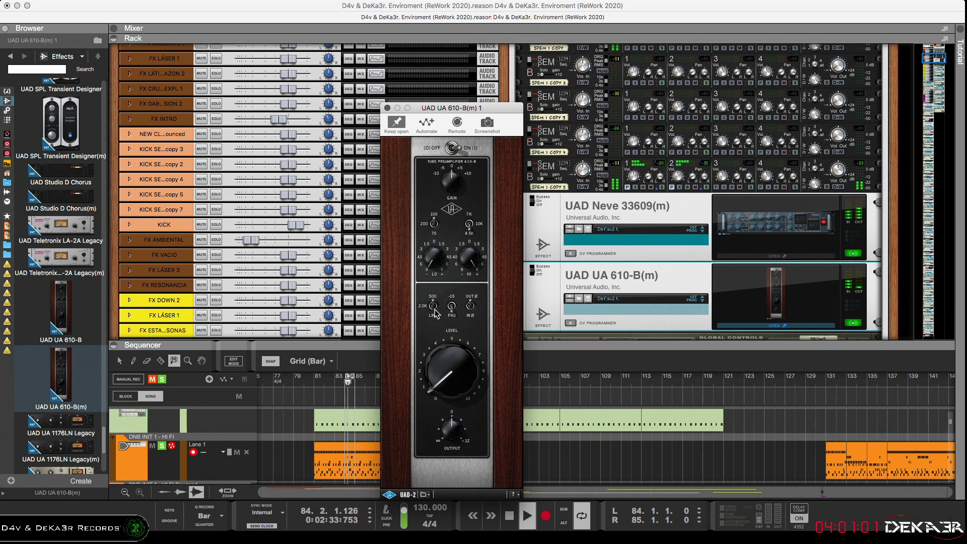
pyautogui.moveTo(448, 371)
pyautogui.mouseDown()
pyautogui.moveTo(446, 348)
pyautogui.moveTo(442, 367)
pyautogui.mouseUp()
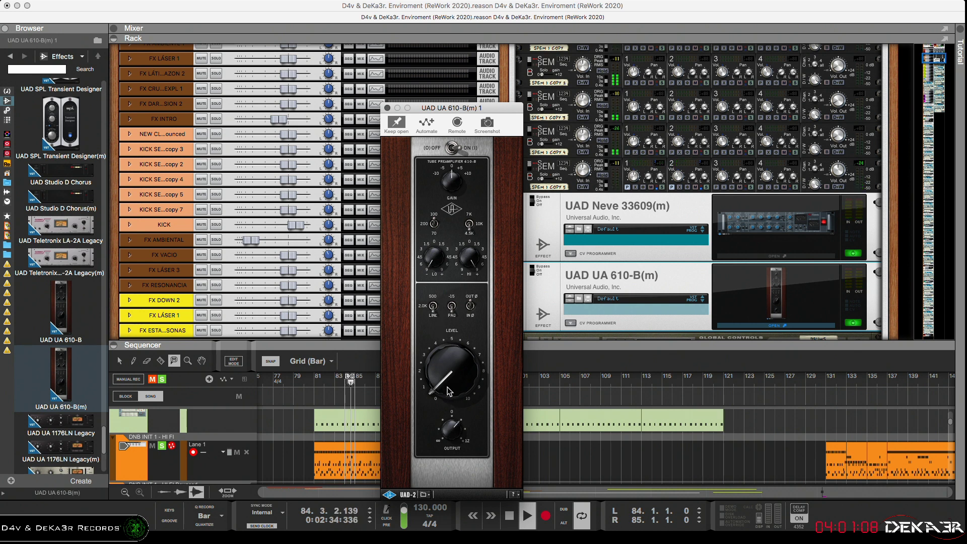
pyautogui.moveTo(449, 392); pyautogui.dragTo(449, 350)
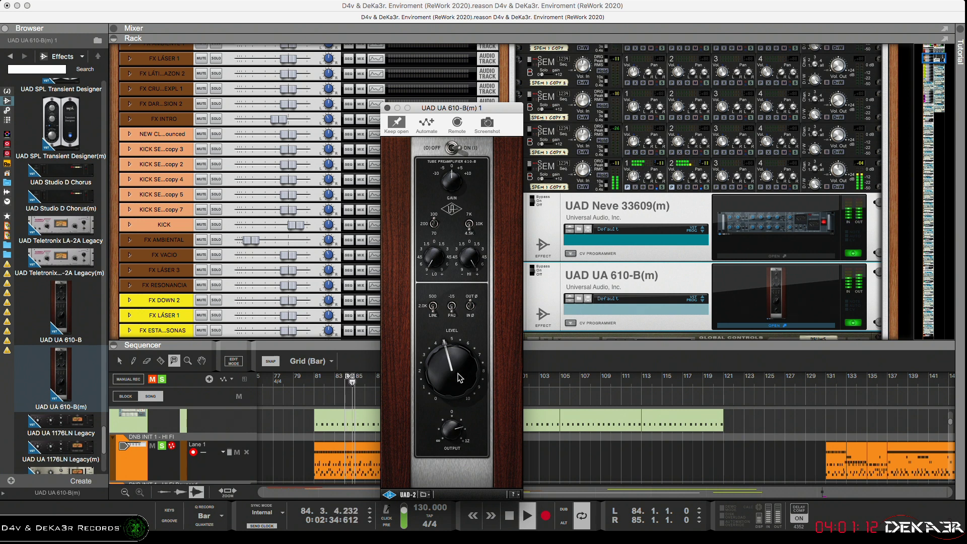
pyautogui.moveTo(461, 378); pyautogui.dragTo(456, 429)
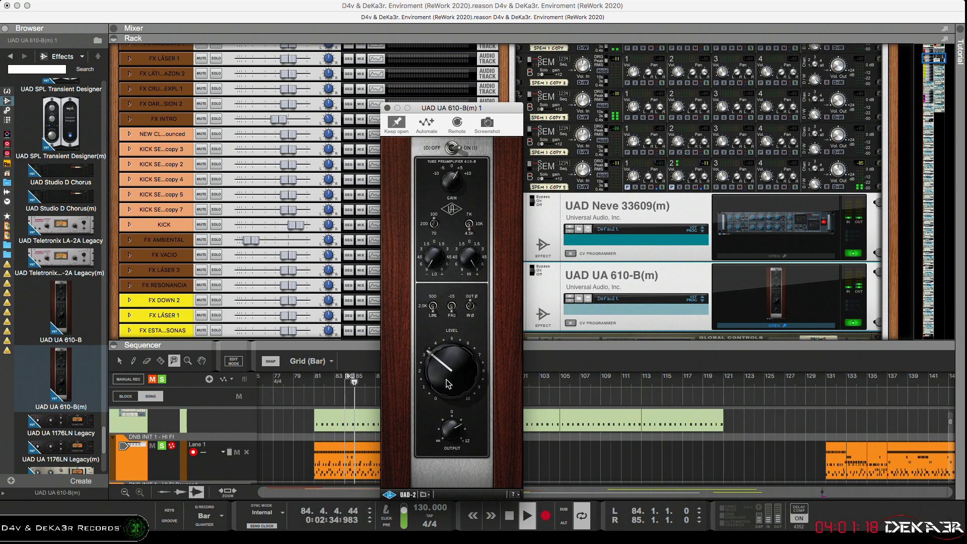
pyautogui.moveTo(450, 392); pyautogui.dragTo(445, 388)
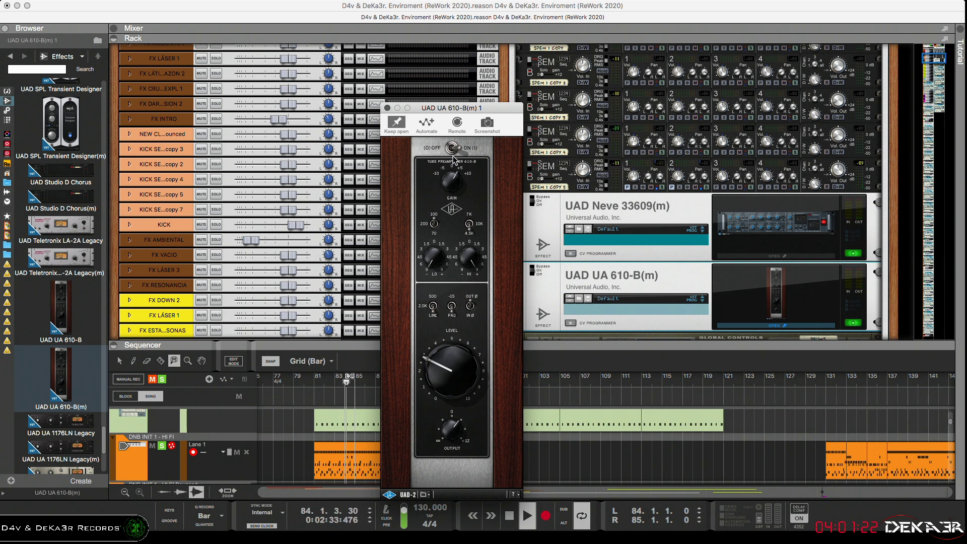
# Step: Fine-tune the UA 610-B(m) with gain near +10, level about 3 and a small output adjustment, and close its panel
pyautogui.moveTo(454, 382); pyautogui.dragTo(452, 393)
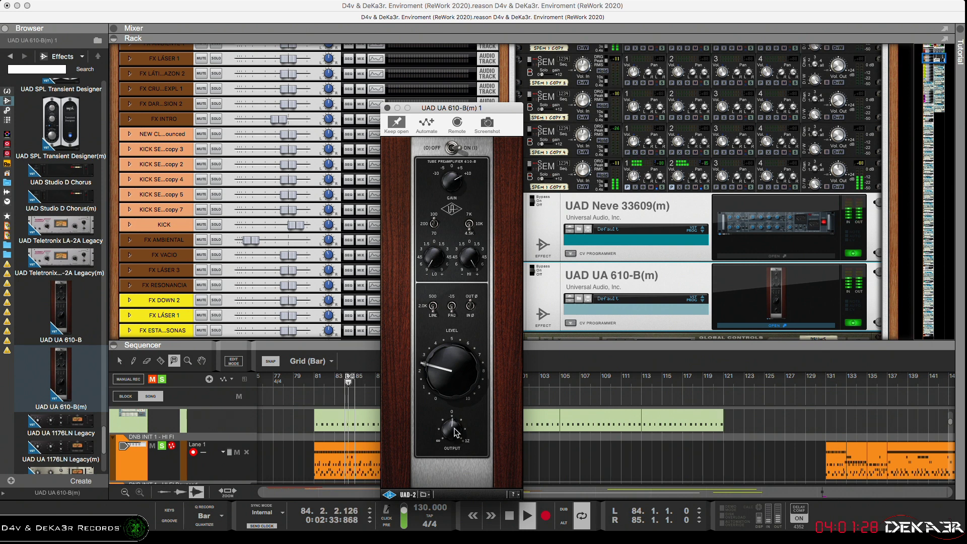
pyautogui.moveTo(478, 261)
pyautogui.mouseDown()
pyautogui.moveTo(474, 283)
pyautogui.moveTo(476, 258)
pyautogui.mouseUp()
pyautogui.moveTo(450, 386); pyautogui.dragTo(447, 378)
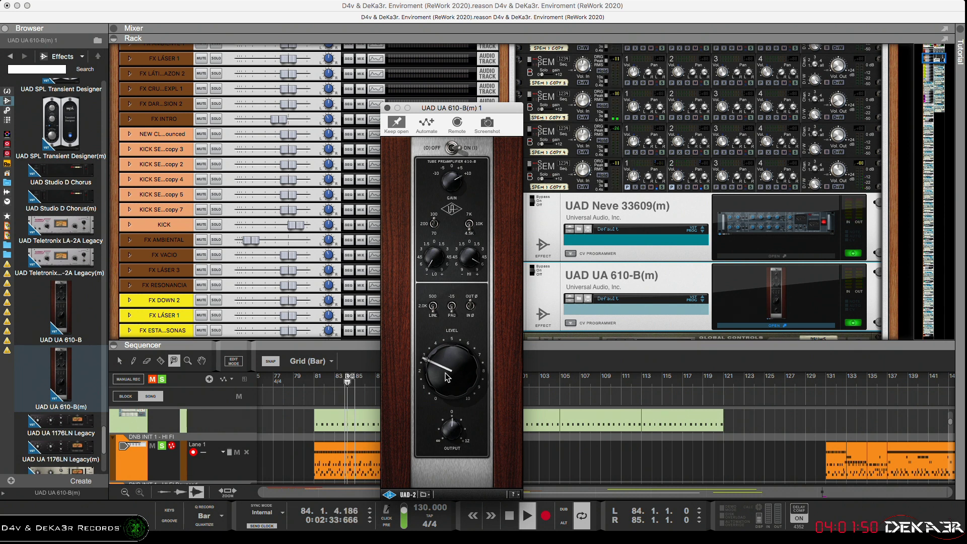
pyautogui.moveTo(450, 383); pyautogui.dragTo(451, 384)
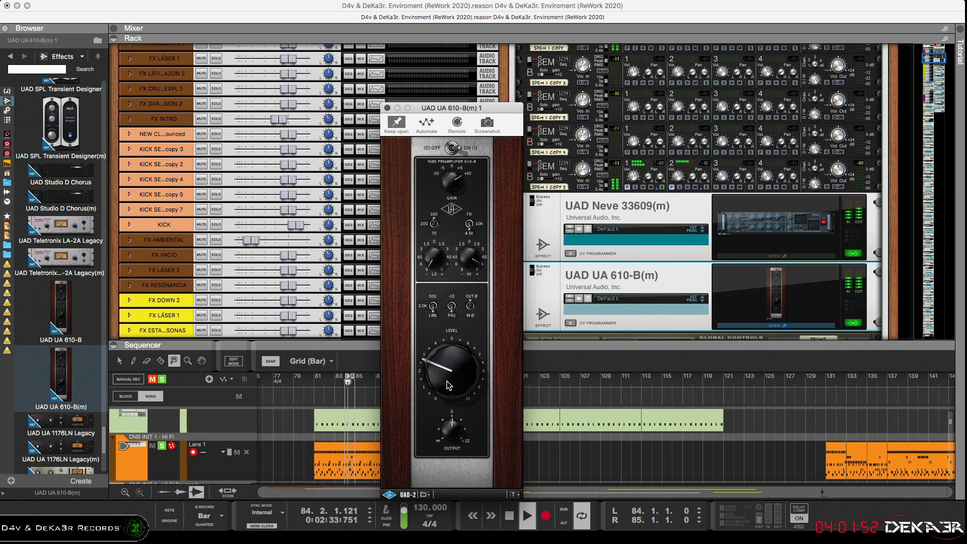
pyautogui.moveTo(457, 444); pyautogui.dragTo(458, 438)
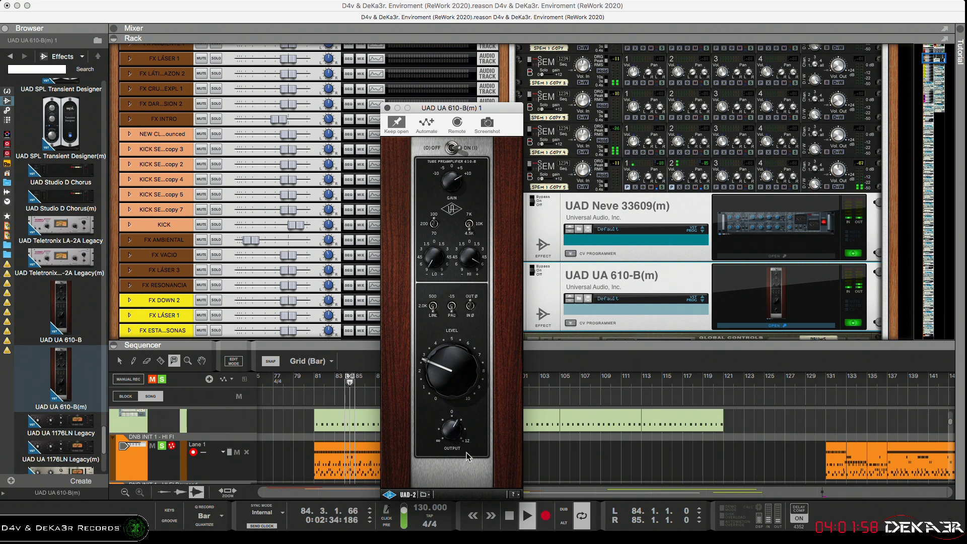
pyautogui.click(387, 108)
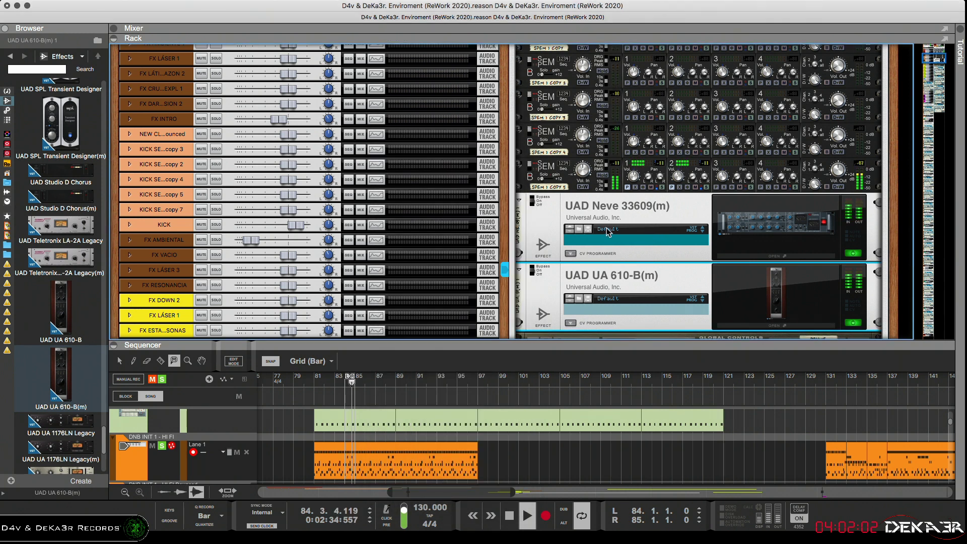
# Step: Find the UAD Precision Maximizer(m) in the effects list and add it directly below the UA 610-B(m)
pyautogui.scroll(5, 61, 332)
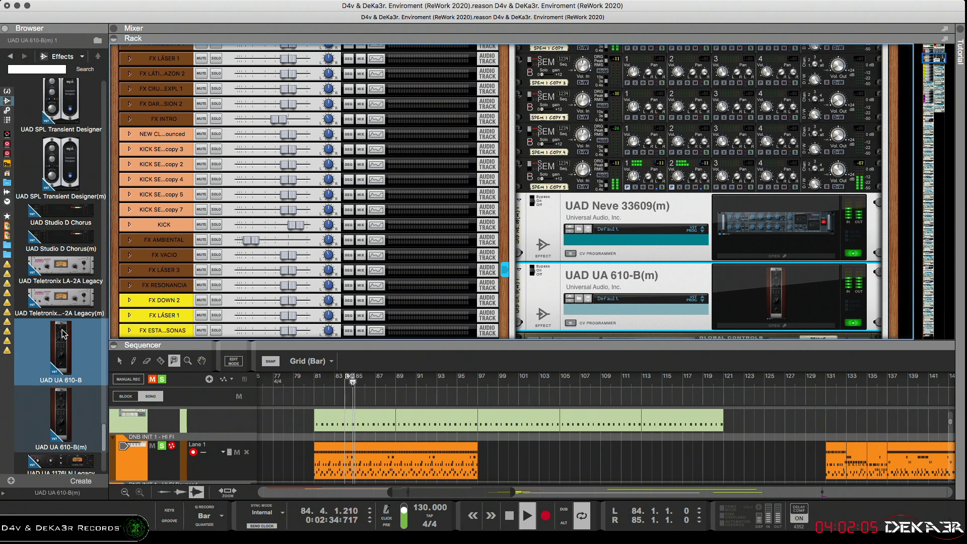
pyautogui.scroll(5, 62, 336)
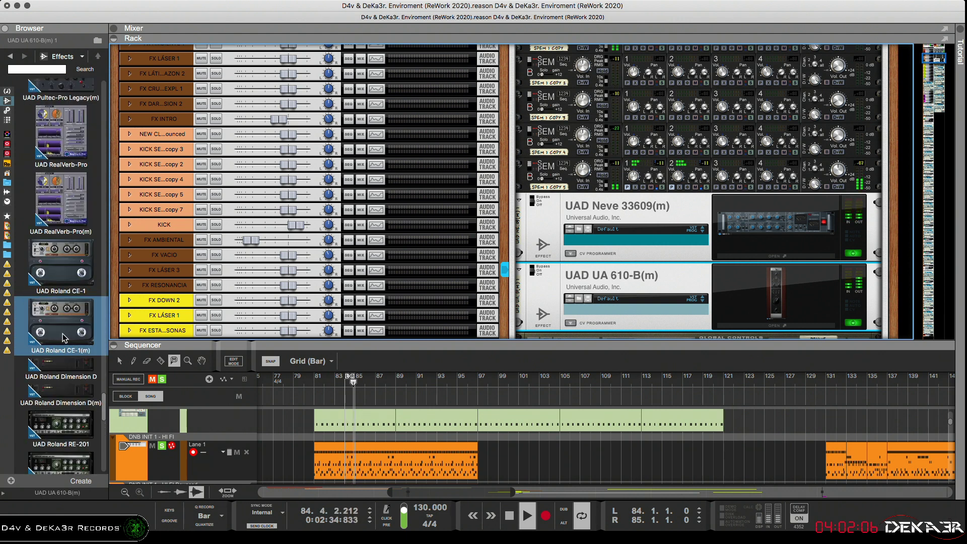
pyautogui.scroll(7, 62, 336)
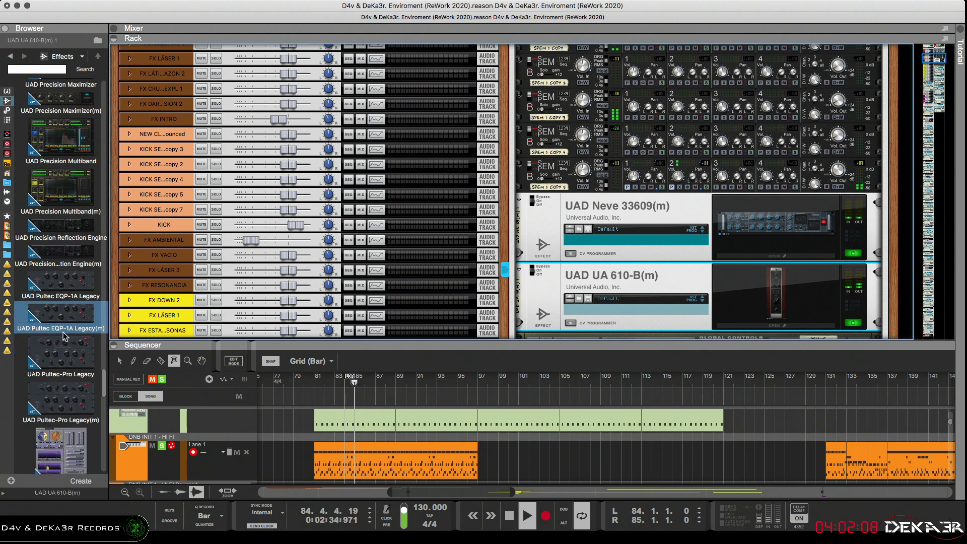
pyautogui.scroll(3, 63, 335)
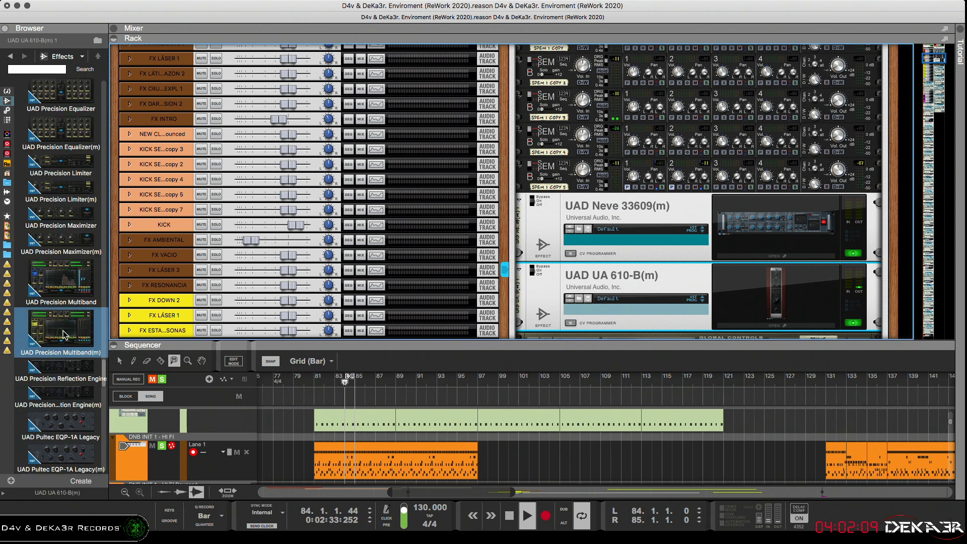
pyautogui.scroll(1, 63, 335)
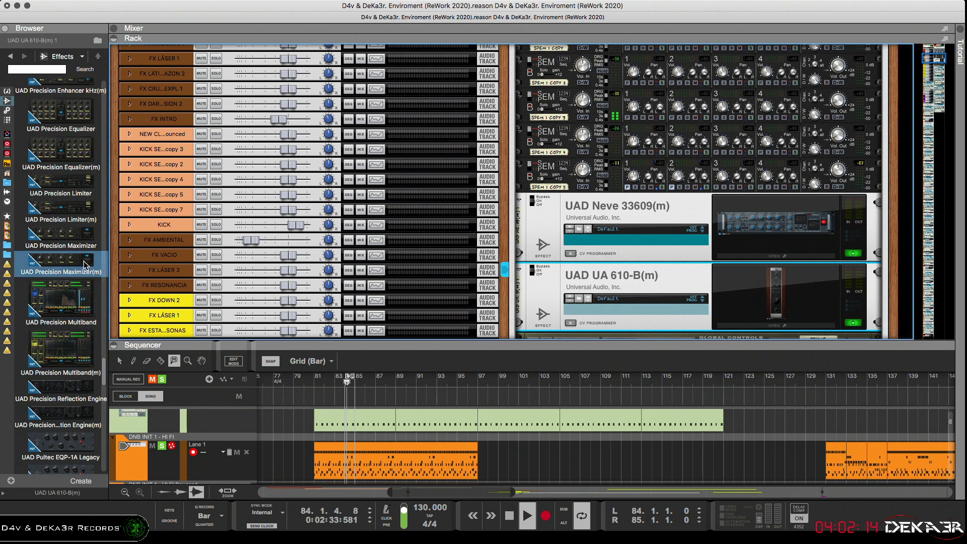
pyautogui.moveTo(84, 261); pyautogui.dragTo(602, 311)
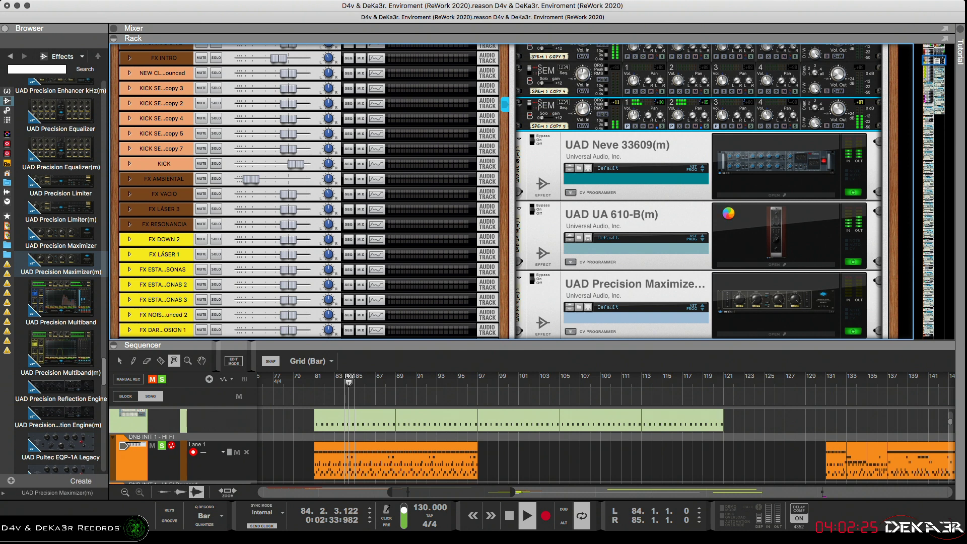
# Step: Wire the Precision Maximizer(m) into the third send and return loop of SPEM 1 copy 5 and open its panel
pyautogui.press('Tab')
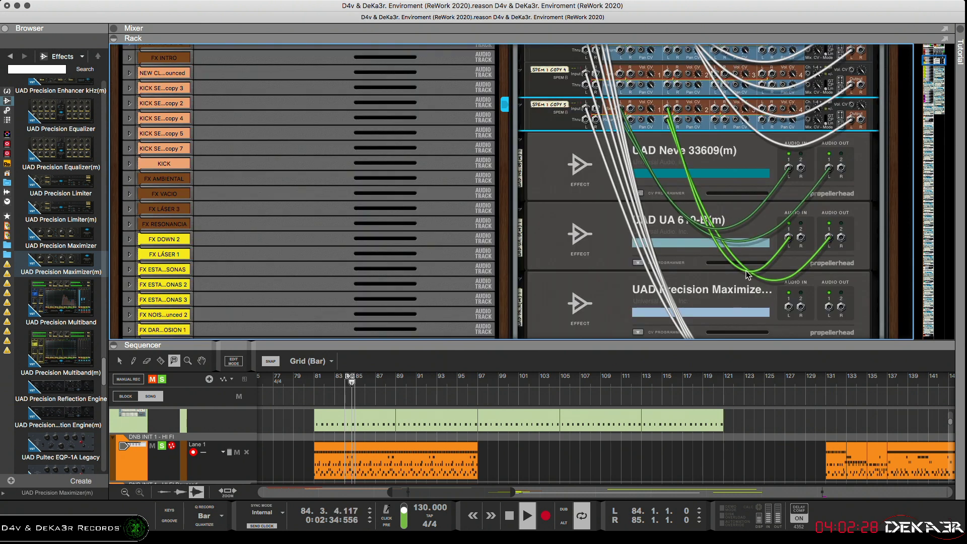
pyautogui.scroll(-1, 756, 252)
pyautogui.click(786, 288)
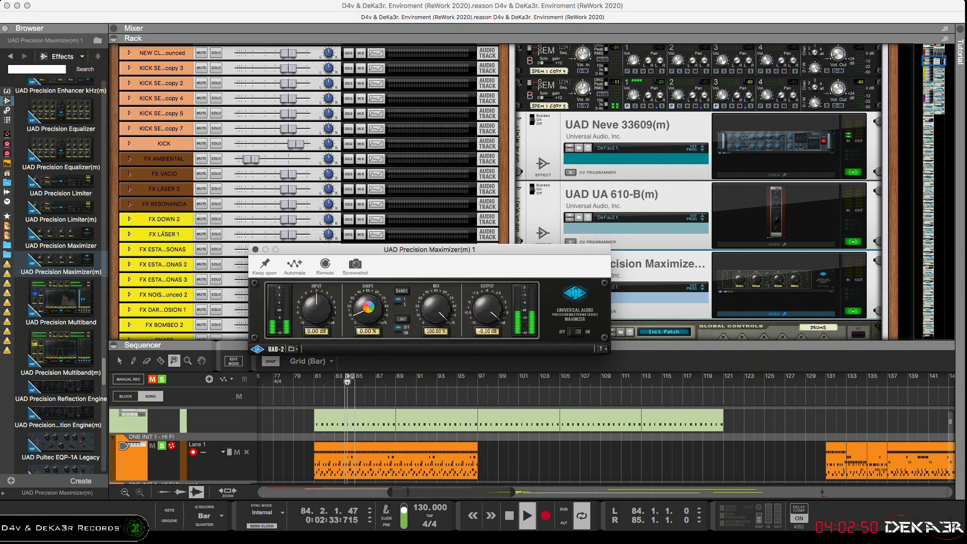
# Step: Raise the Precision Maximizer's shape to about 83.5 %, change its bands setting and lower the input to about -1.7 dB
pyautogui.moveTo(368, 306); pyautogui.dragTo(369, 298)
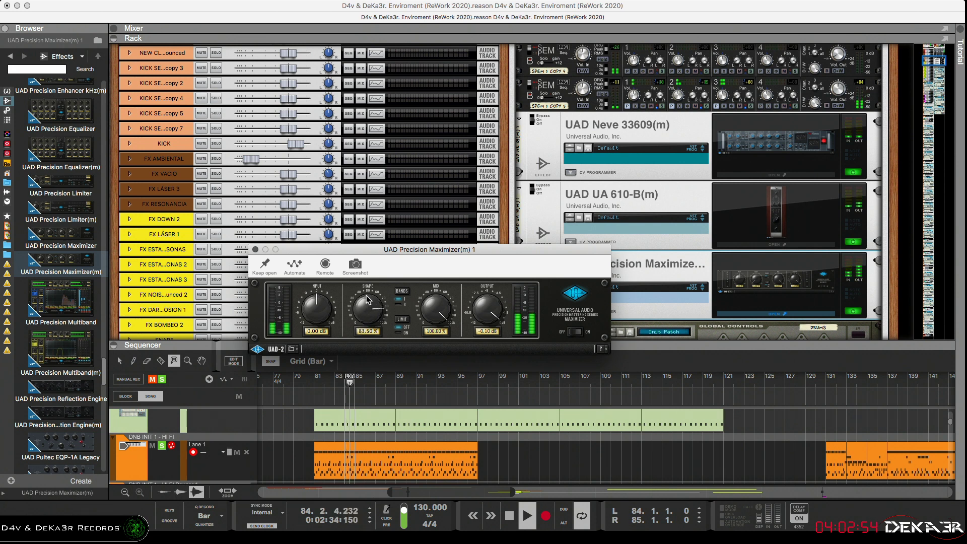
pyautogui.click(399, 292)
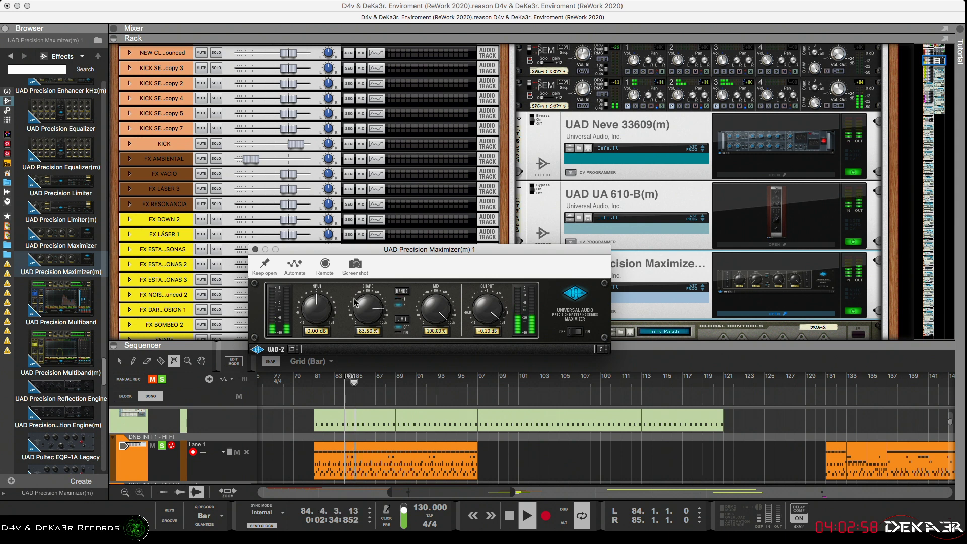
pyautogui.moveTo(318, 309)
pyautogui.mouseDown()
pyautogui.moveTo(324, 319)
pyautogui.moveTo(326, 305)
pyautogui.mouseUp()
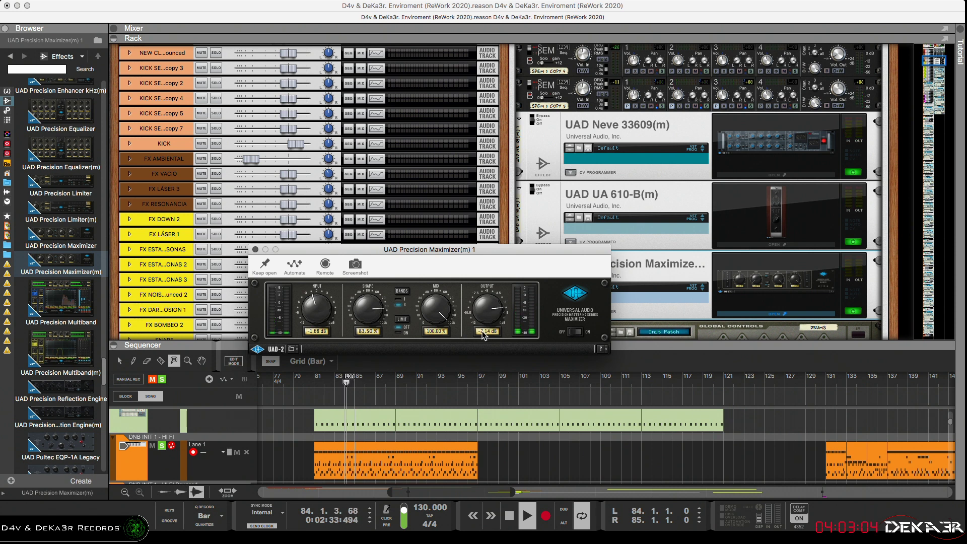
# Step: Refine the Precision Maximizer to 100 % shape, about -3.5 dB input and -3.1 dB output, and close its panel
pyautogui.moveTo(388, 320); pyautogui.dragTo(381, 288)
pyautogui.moveTo(323, 310); pyautogui.dragTo(322, 311)
pyautogui.moveTo(500, 313); pyautogui.dragTo(471, 446)
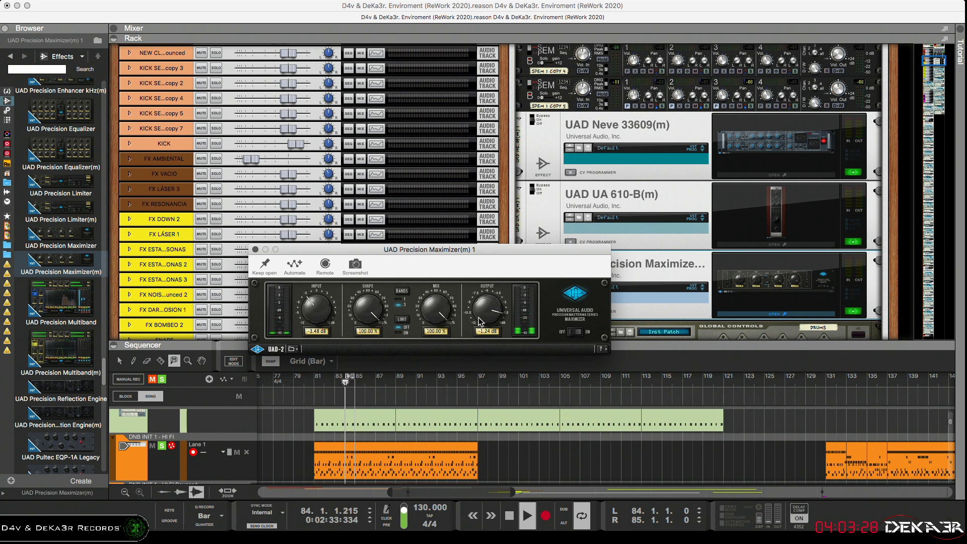
pyautogui.moveTo(477, 324); pyautogui.dragTo(477, 326)
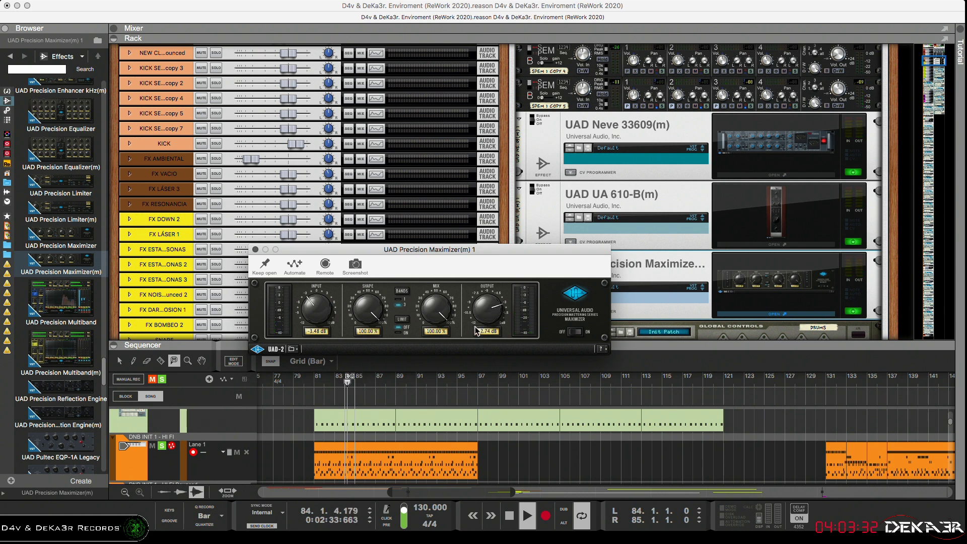
pyautogui.moveTo(477, 330); pyautogui.dragTo(476, 334)
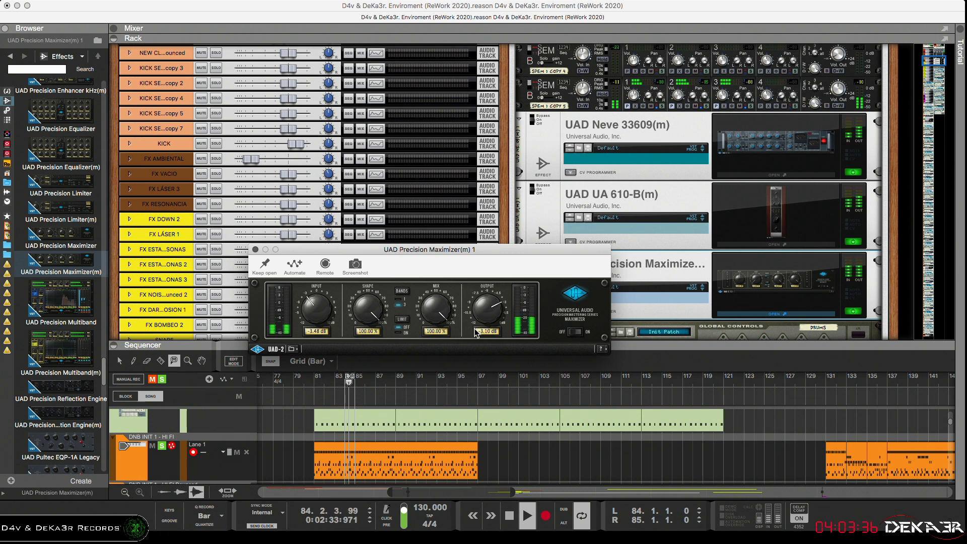
pyautogui.click(256, 250)
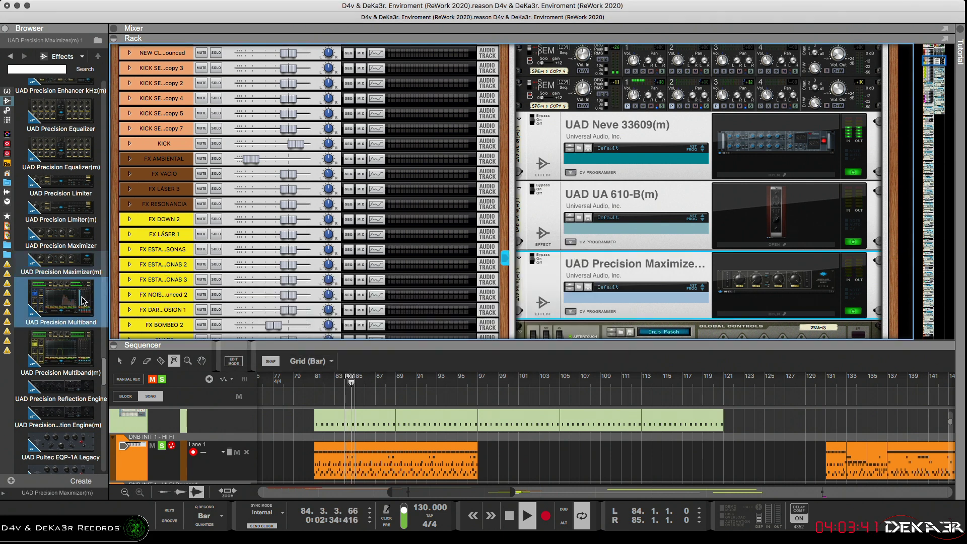
# Step: Add a UAD Teletronix LA-2A Legacy(m) between the Precision Maximizer(m) and the NN-XT
pyautogui.scroll(-6, 79, 300)
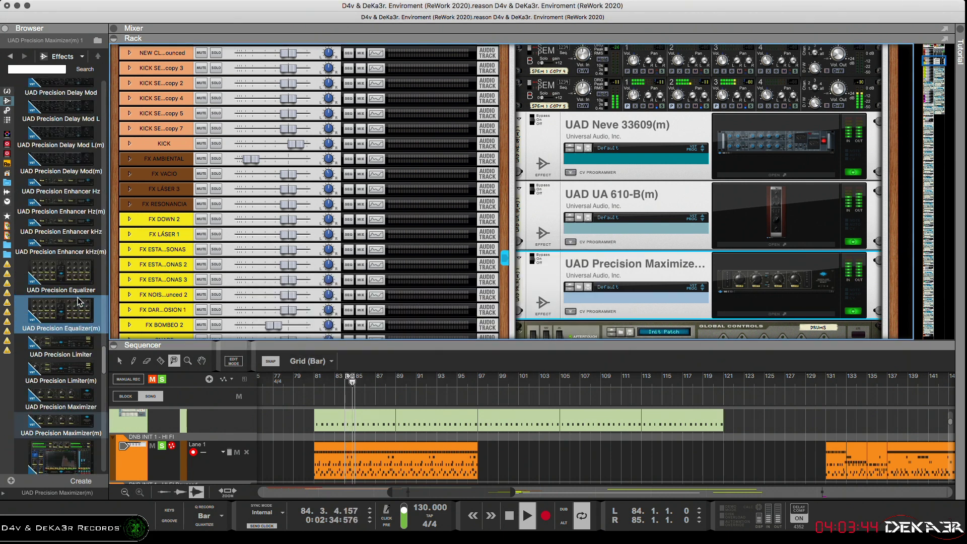
pyautogui.scroll(-15, 75, 302)
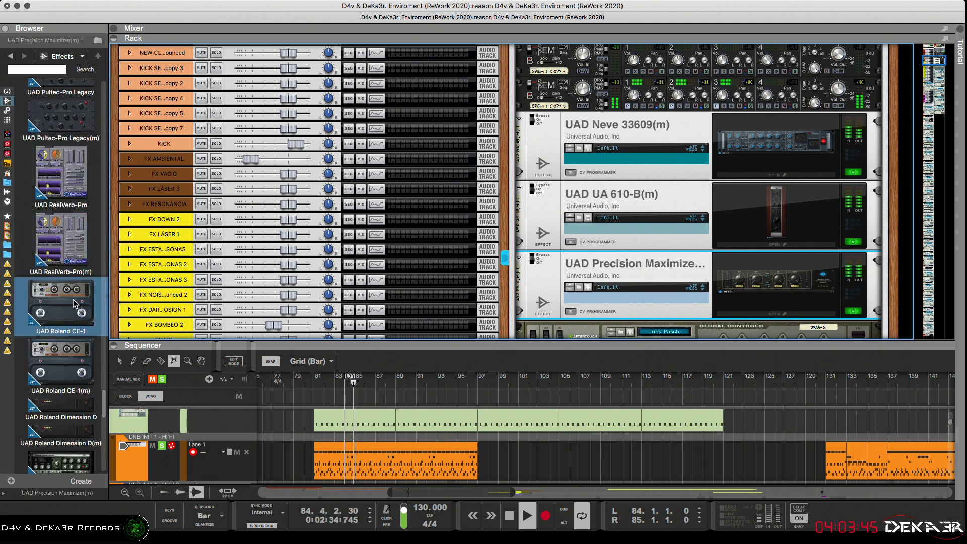
pyautogui.scroll(-6, 73, 302)
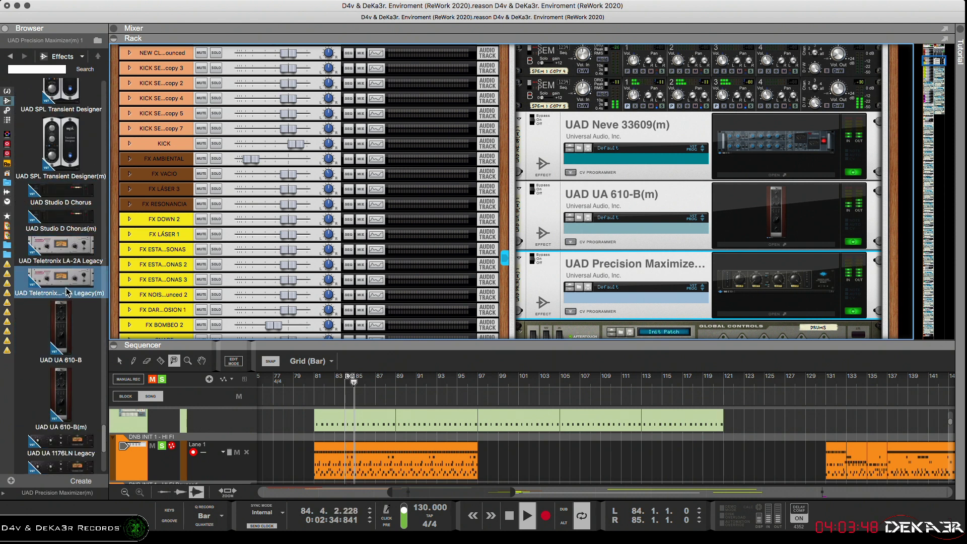
pyautogui.moveTo(67, 291); pyautogui.dragTo(572, 317)
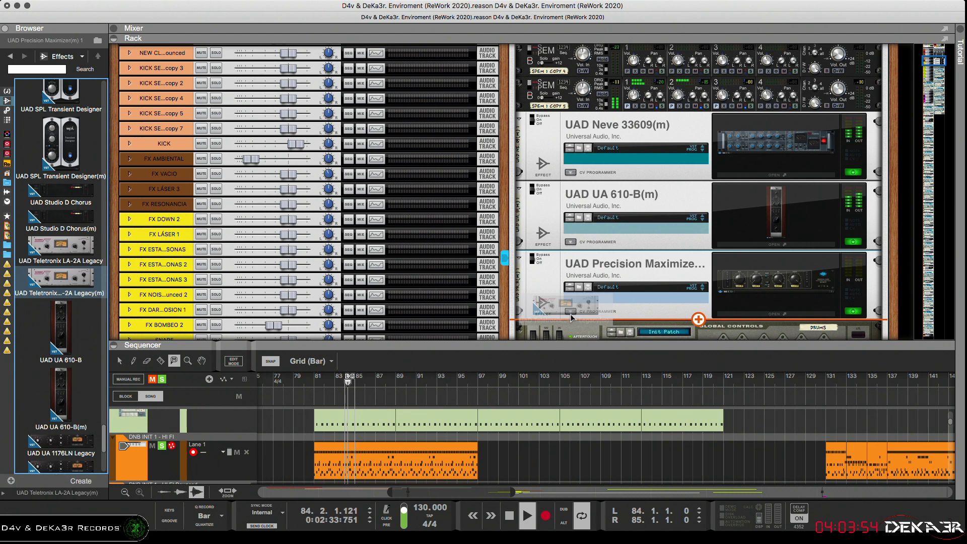
pyautogui.moveTo(570, 314); pyautogui.dragTo(573, 313)
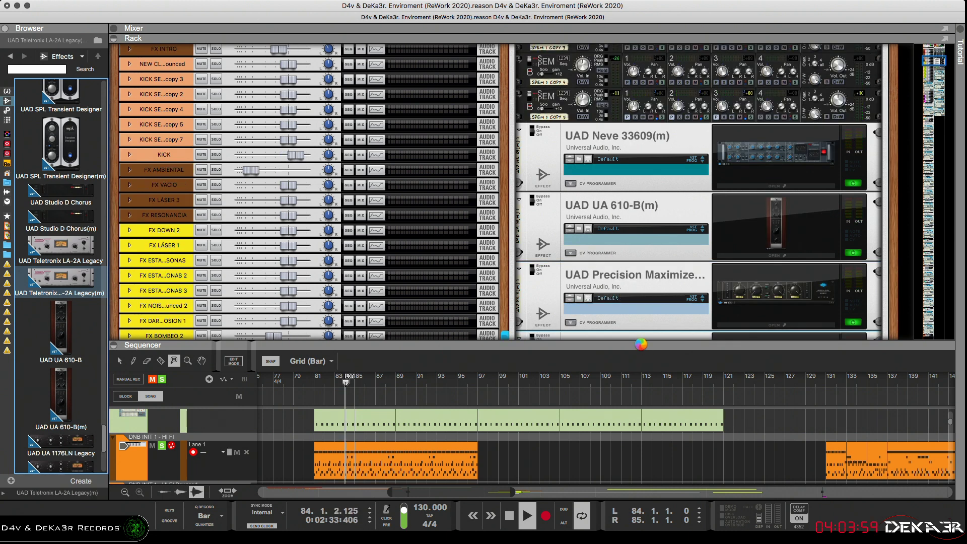
# Step: Wire the Teletronix LA-2A audio input and output into the fourth send and return loop of SPEM 1 copy 5
pyautogui.press('Tab')
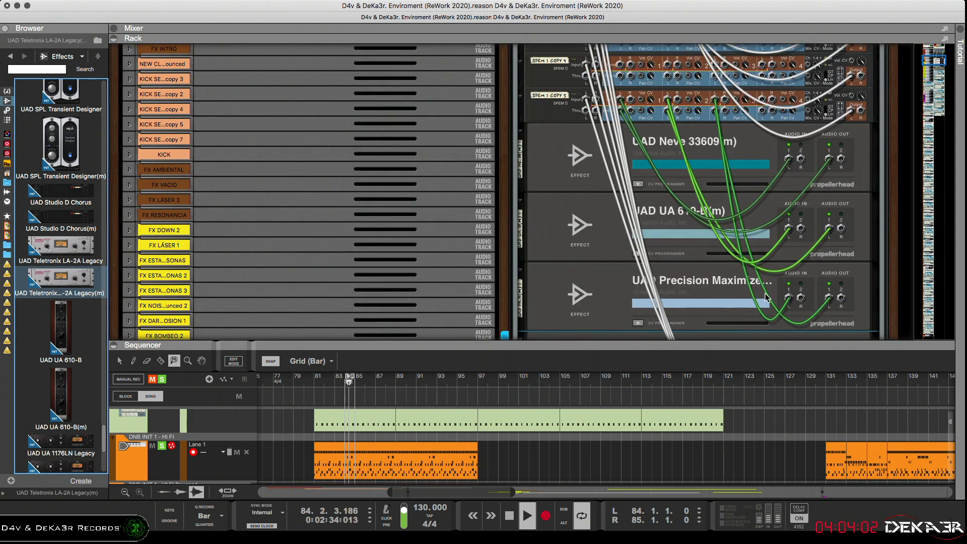
pyautogui.scroll(-3, 768, 277)
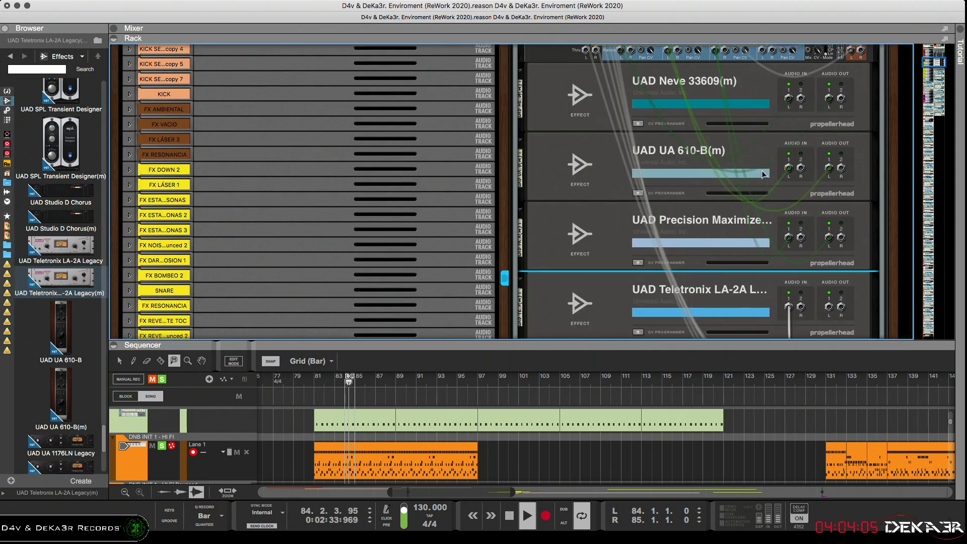
pyautogui.scroll(3, 762, 152)
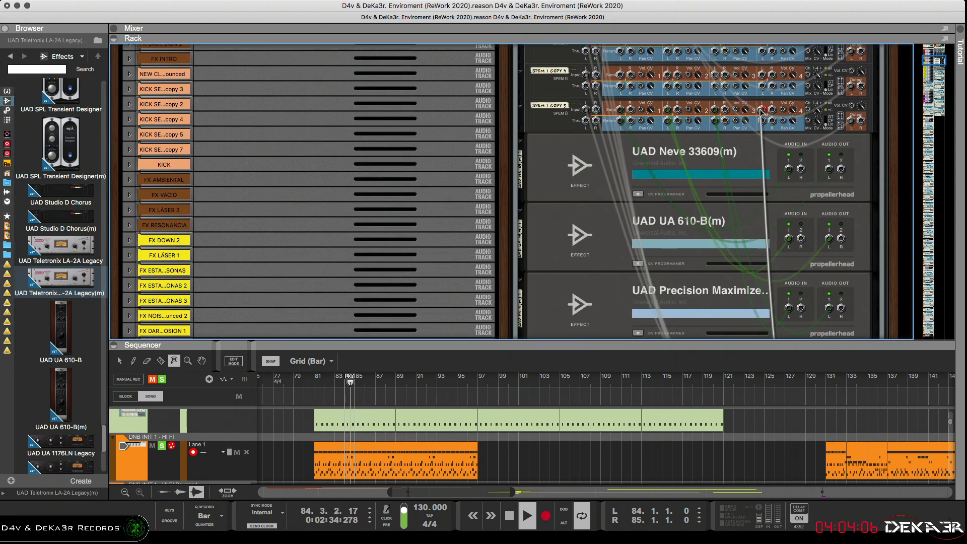
pyautogui.scroll(-3, 768, 227)
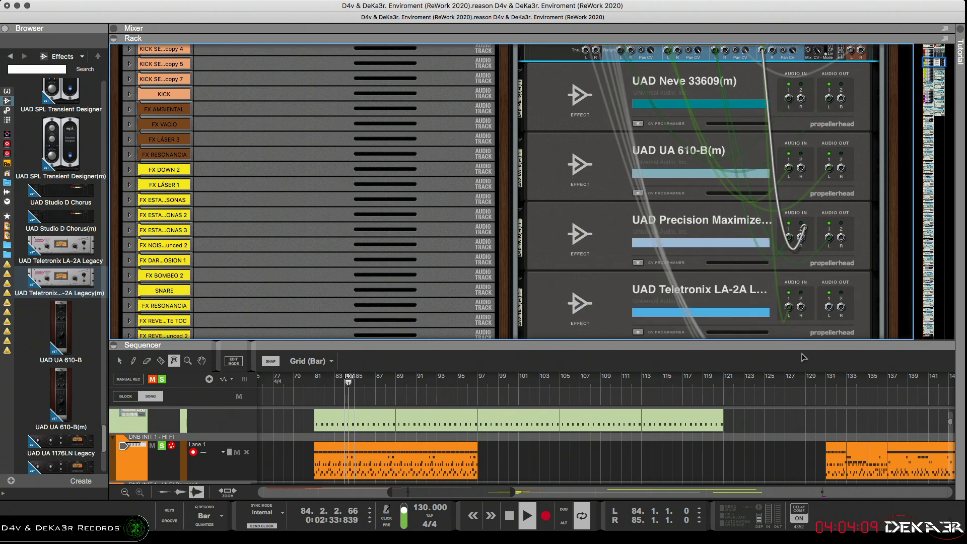
pyautogui.scroll(-1, 816, 322)
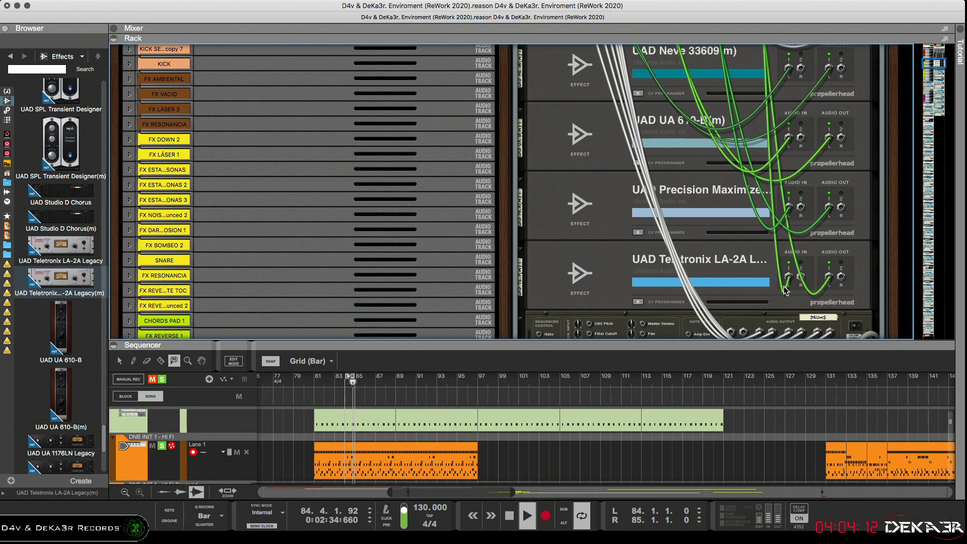
pyautogui.press('Tab')
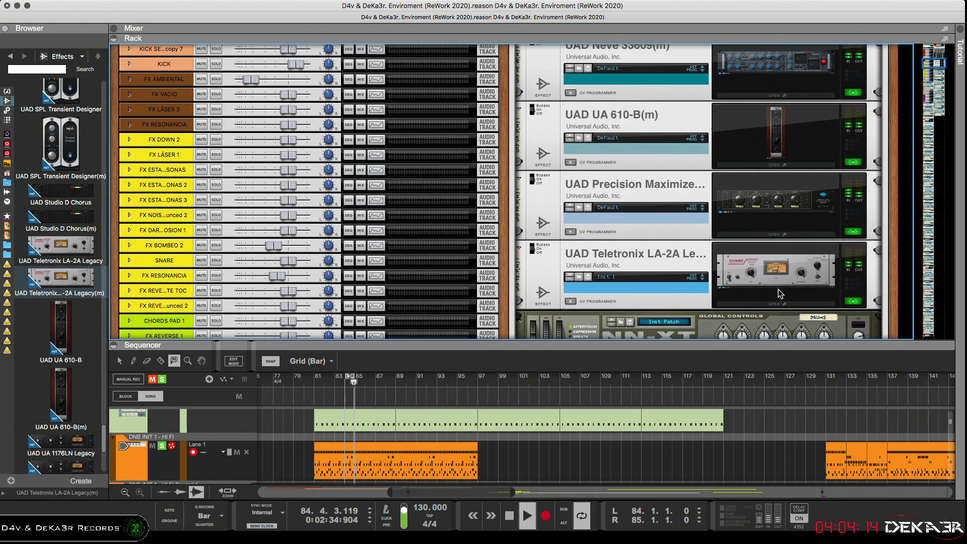
# Step: Open the Teletronix LA-2A panel, set its gain to about 50 and turn its peak reduction down low
pyautogui.click(774, 304)
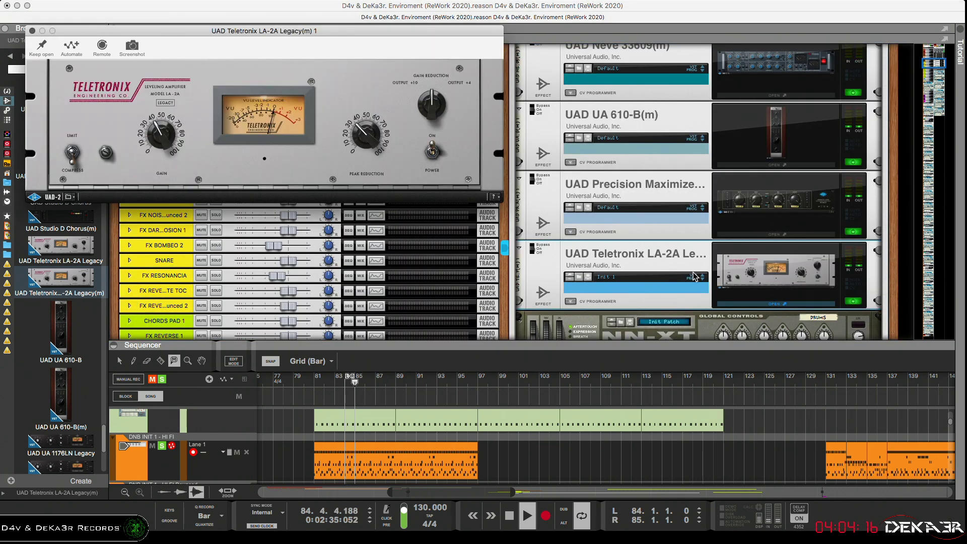
pyautogui.moveTo(386, 32); pyautogui.dragTo(480, 178)
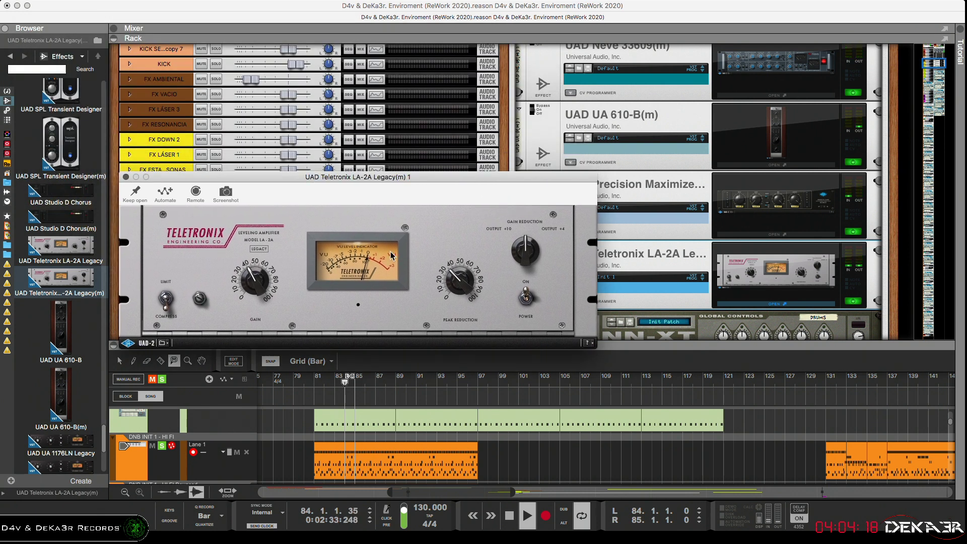
pyautogui.moveTo(255, 275); pyautogui.dragTo(261, 268)
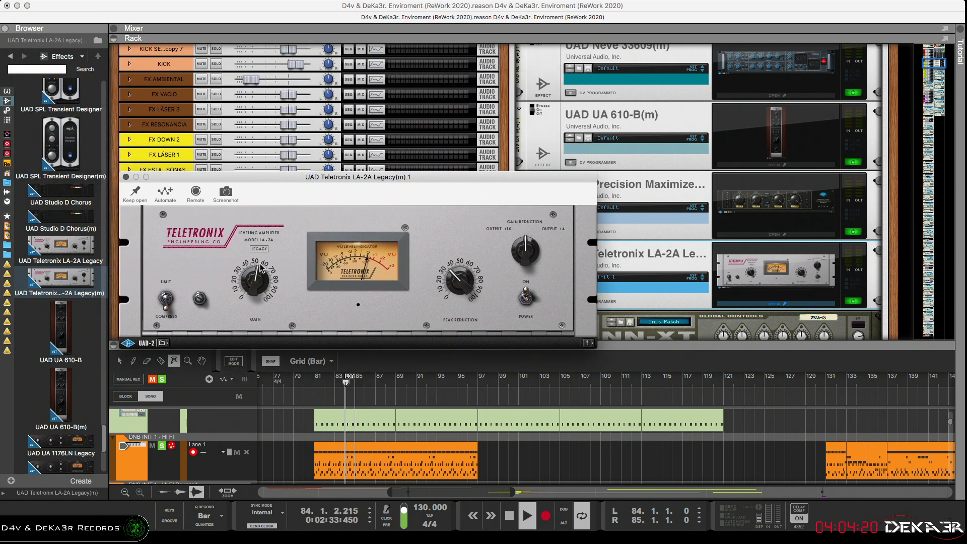
pyautogui.moveTo(455, 277); pyautogui.dragTo(456, 265)
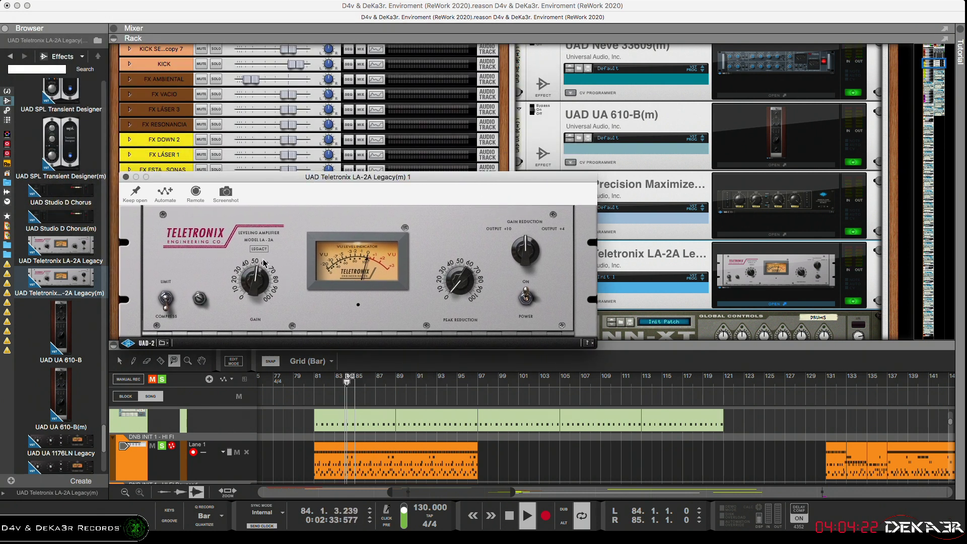
pyautogui.moveTo(263, 266)
pyautogui.mouseDown()
pyautogui.moveTo(258, 284)
pyautogui.moveTo(256, 273)
pyautogui.mouseUp()
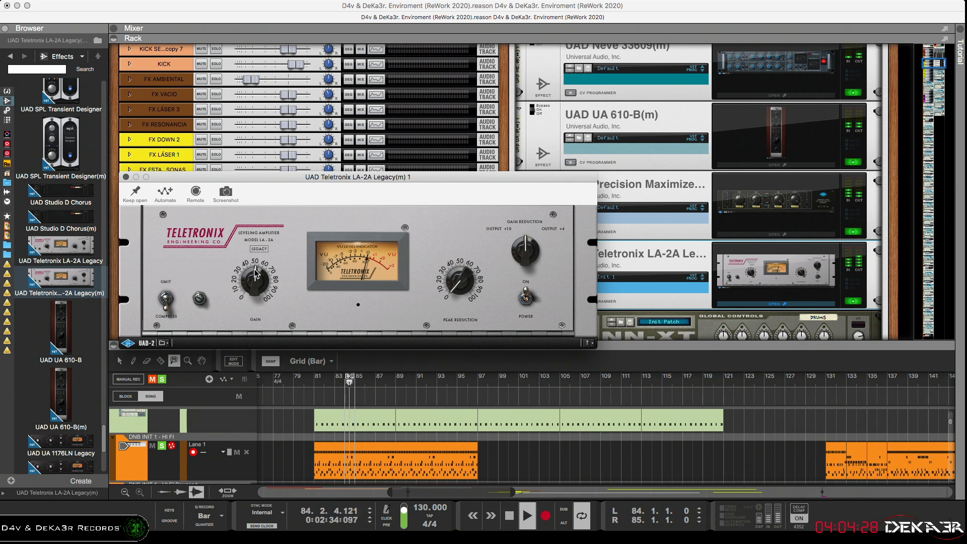
# Step: Raise the LA-2A's peak reduction to about 60 and compare the sound with its power switched off and back on
pyautogui.moveTo(461, 267); pyautogui.dragTo(465, 227)
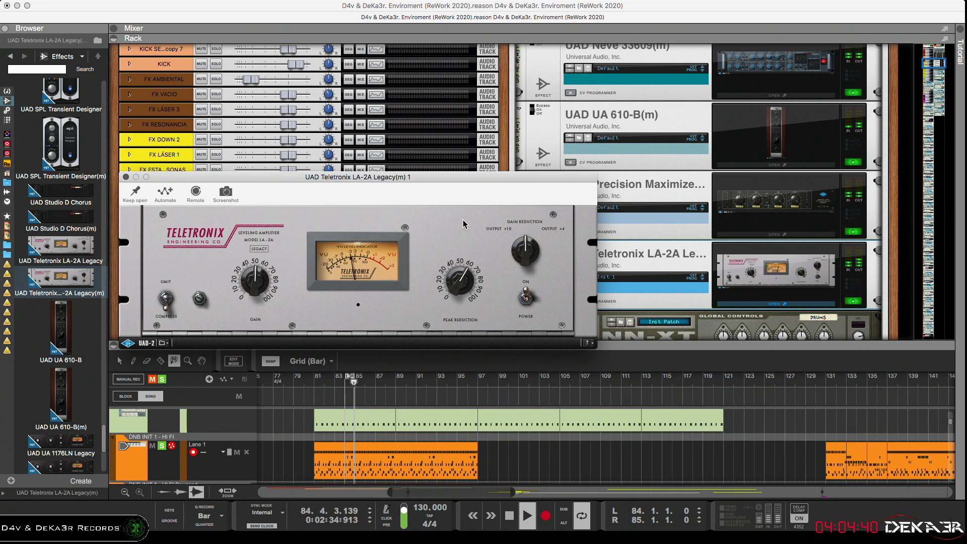
pyautogui.moveTo(463, 221); pyautogui.dragTo(463, 219)
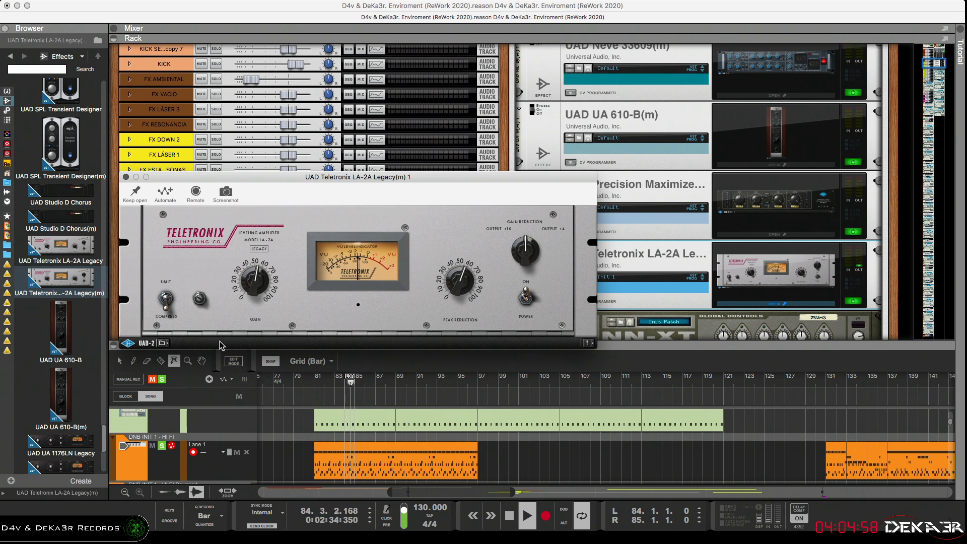
pyautogui.click(526, 298)
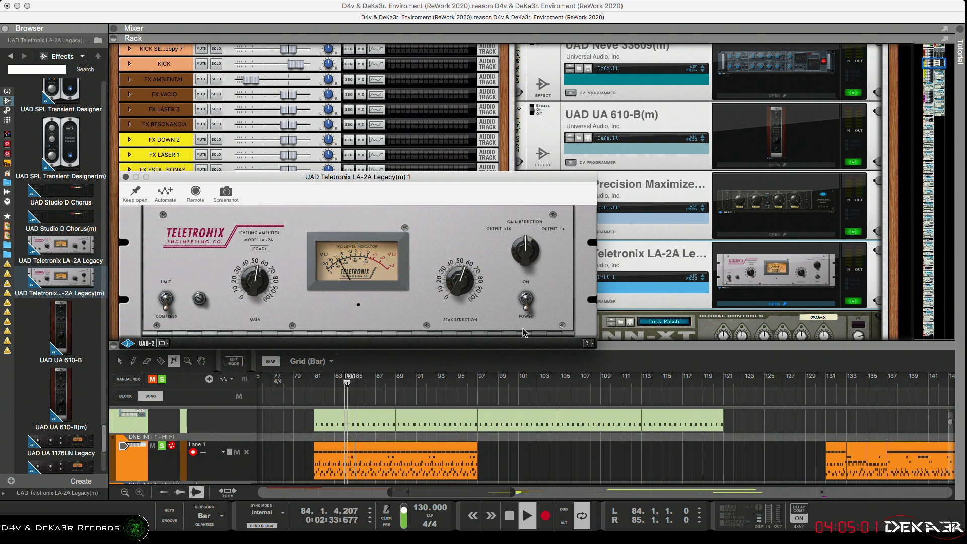
pyautogui.click(526, 299)
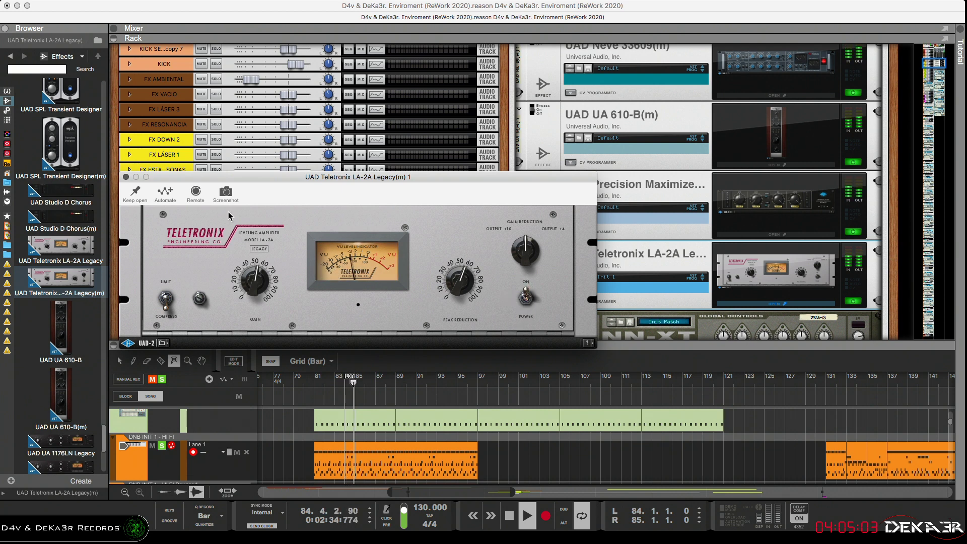
# Step: Close the LA-2A panel, enlarge the sequencer area and stop playback
pyautogui.click(783, 254)
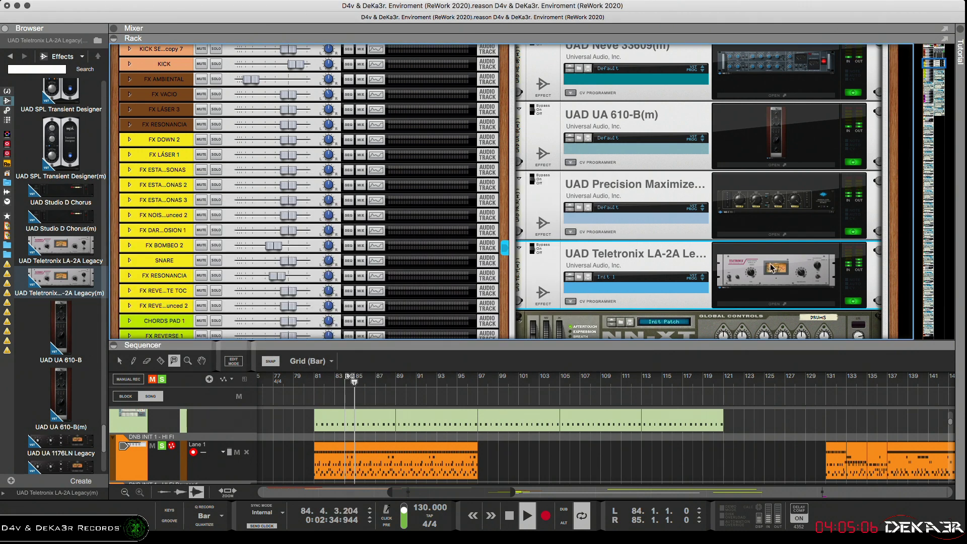
pyautogui.moveTo(632, 342); pyautogui.dragTo(519, 184)
pyautogui.press('space')
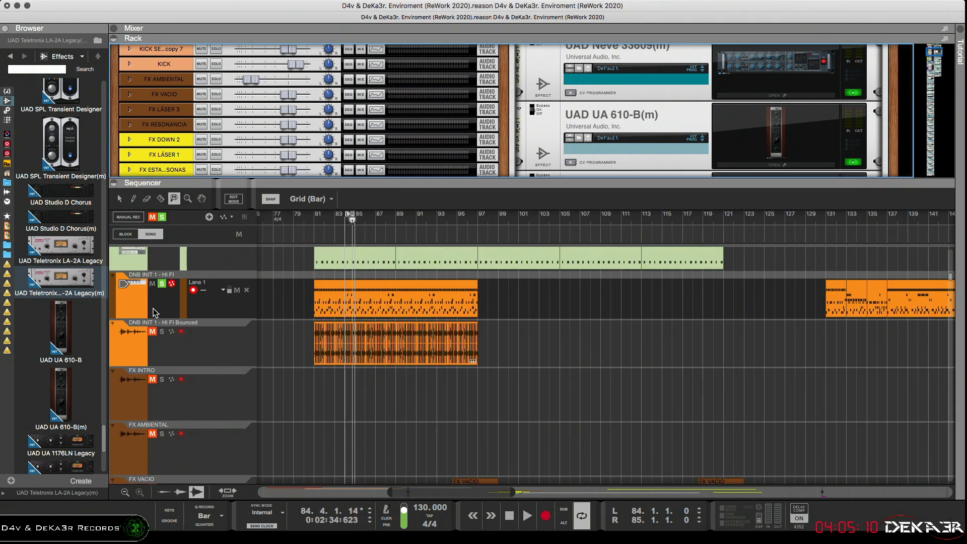
# Step: Rename the DNB INIT 1 - HI FI drum track as DNB INIT 1 - HI CRASH
pyautogui.doubleClick(170, 276)
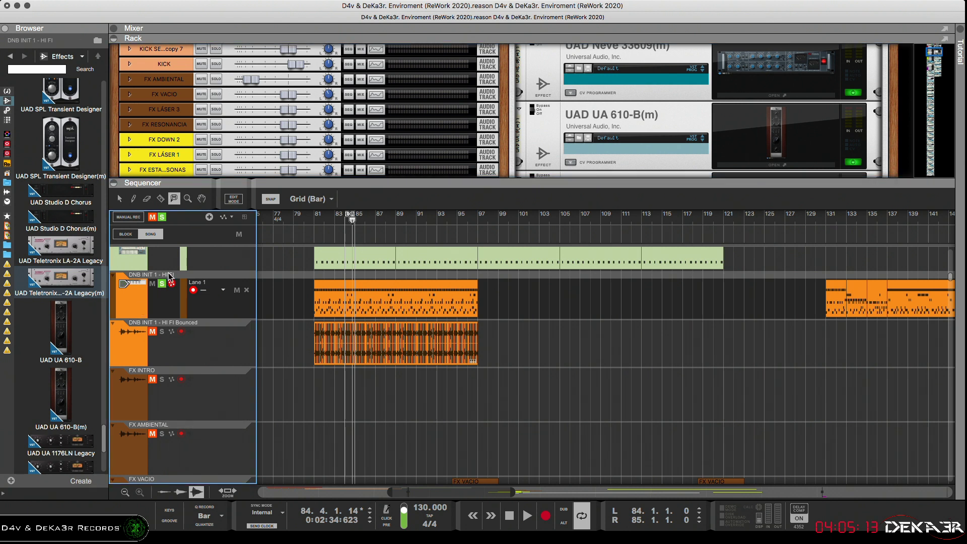
pyautogui.moveTo(164, 276); pyautogui.dragTo(197, 279)
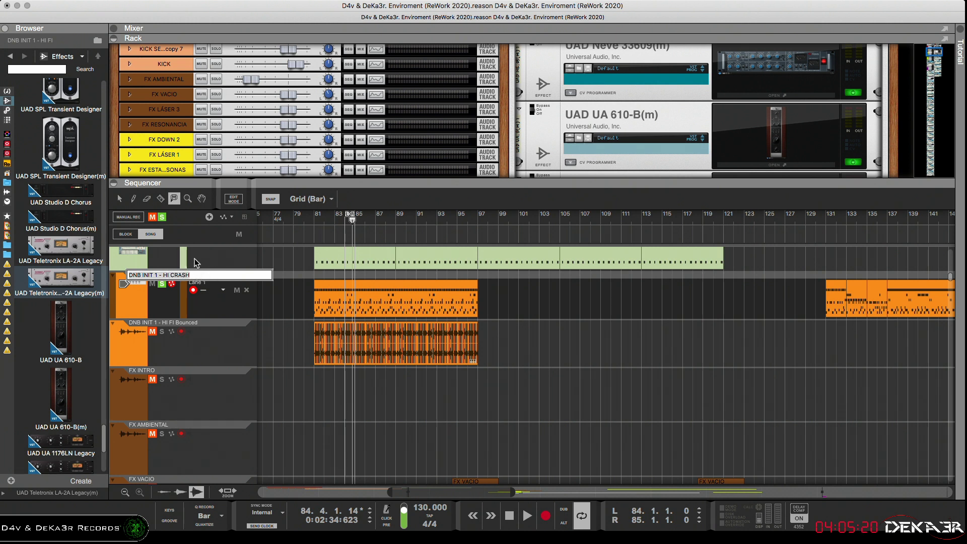
pyautogui.press('Escape')
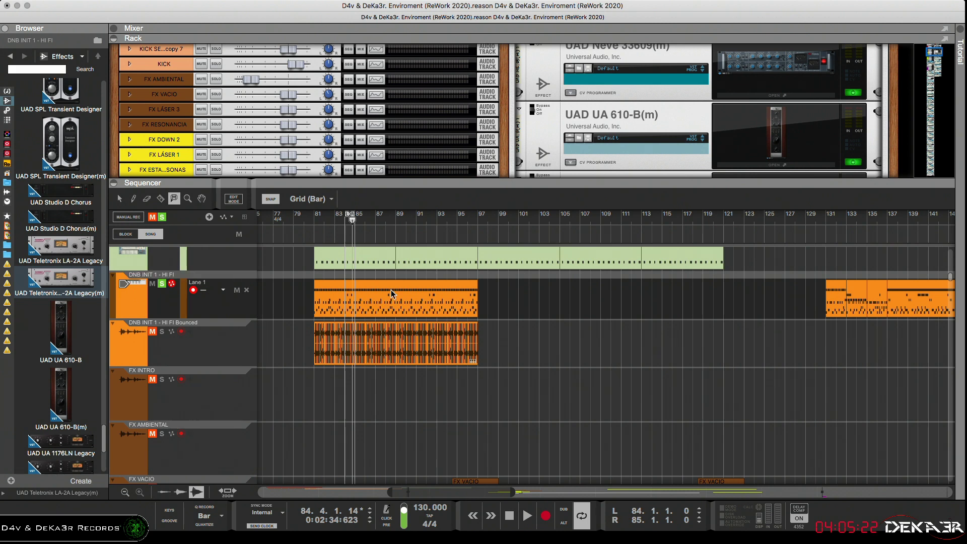
# Step: Save the drum Combinator's patch as DNB INIT 1 - HI CRASH in the 3 - DNB folder
pyautogui.click(605, 180)
pyautogui.moveTo(605, 180); pyautogui.dragTo(658, 273)
pyautogui.scroll(10, 674, 187)
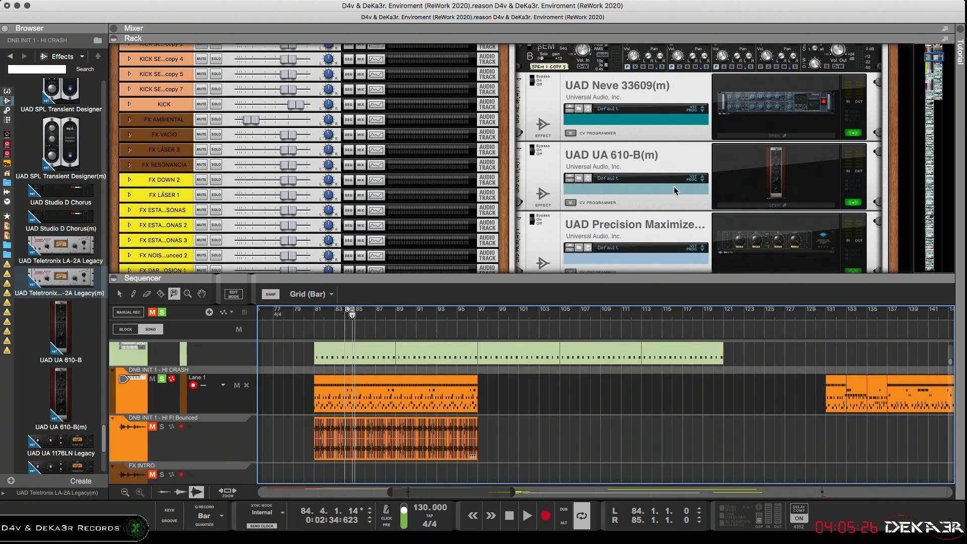
pyautogui.scroll(5, 674, 187)
pyautogui.click(807, 123)
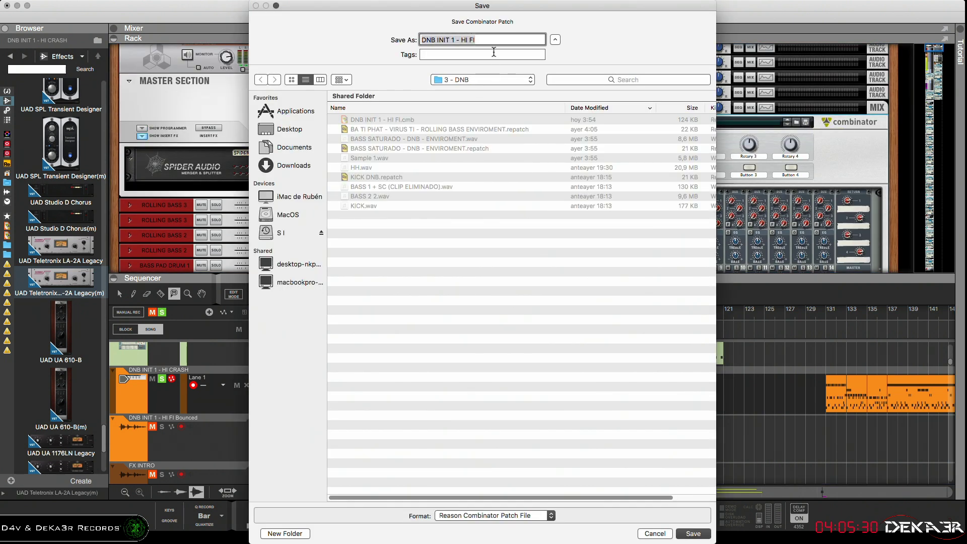
pyautogui.write('DNB INIT 1 - HI CRASH')
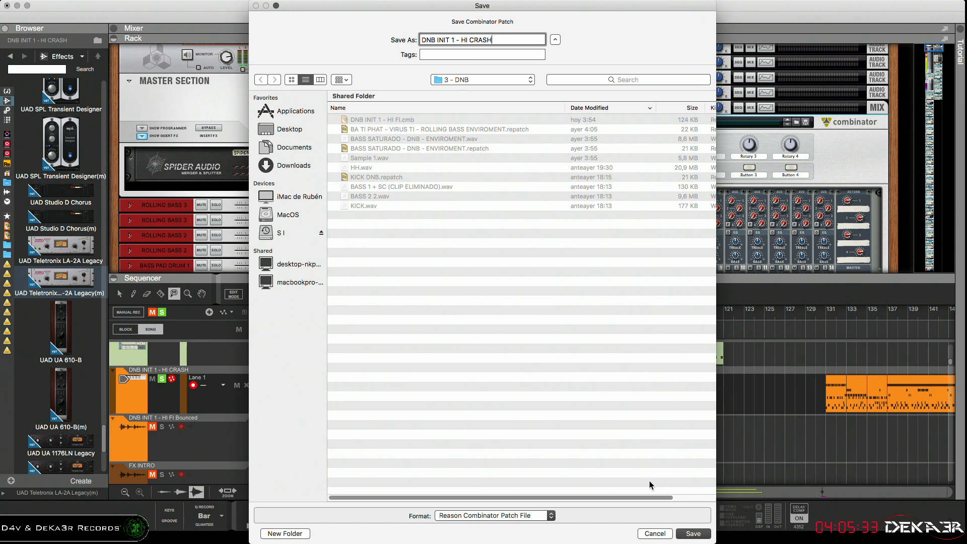
pyautogui.click(690, 535)
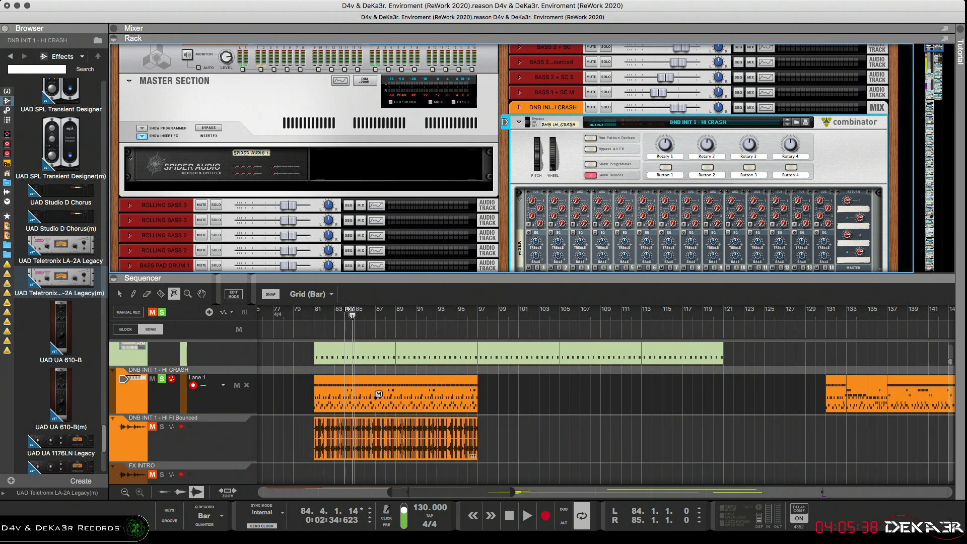
# Step: Bounce in place the drum clip starting at bar 81 on the DNB INIT 1 - HI CRASH track
pyautogui.click(121, 296)
pyautogui.click(349, 401)
pyautogui.rightClick(371, 400)
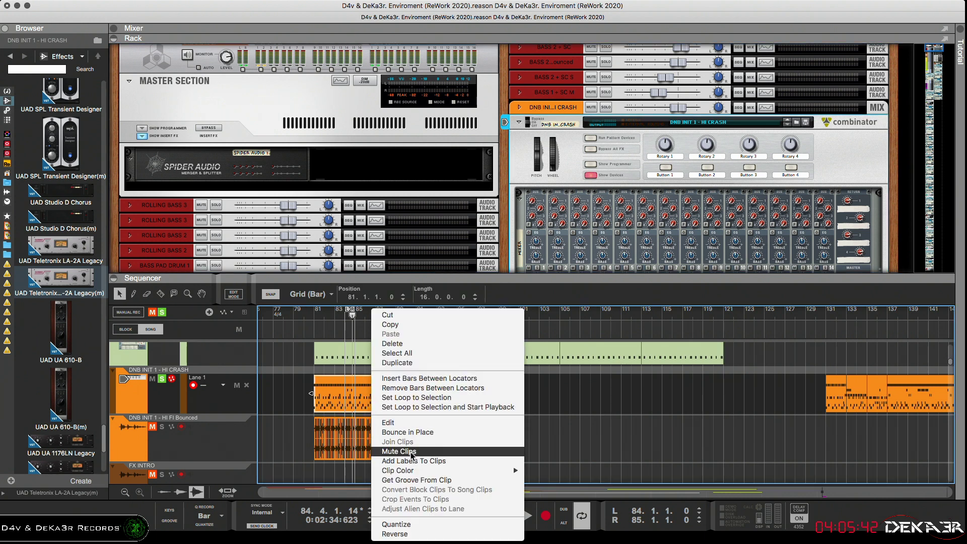
pyautogui.click(413, 432)
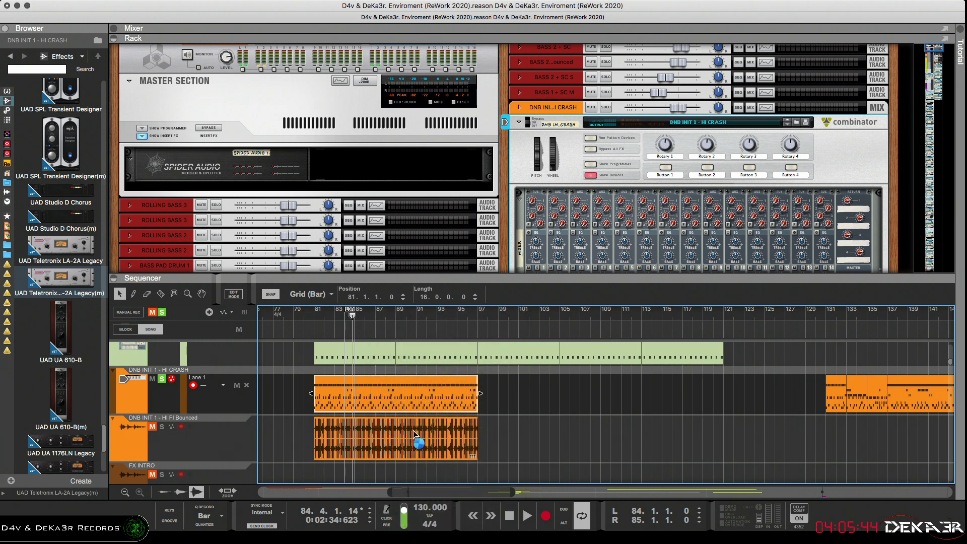